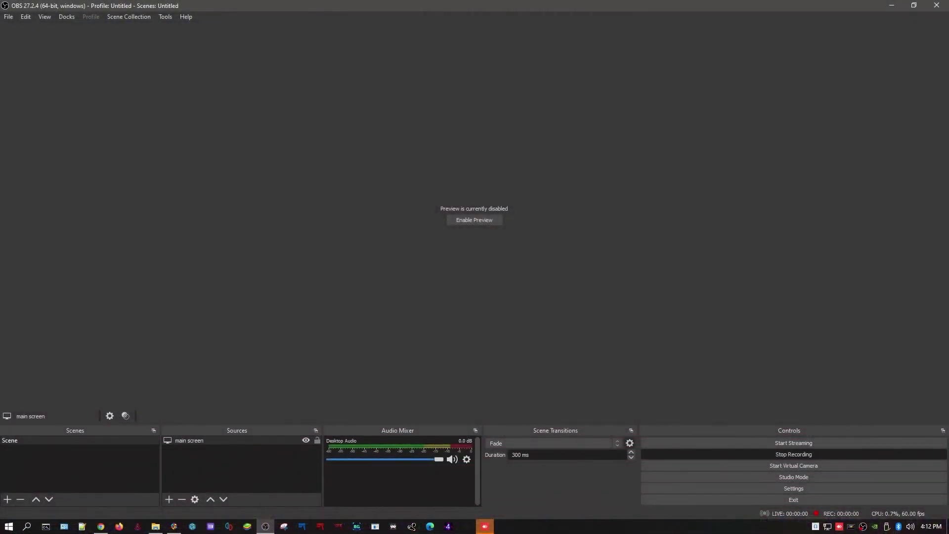
# - Minimize OBS Studio to reveal the LaunchBox library showing both Injustice games
pyautogui.click(891, 5)
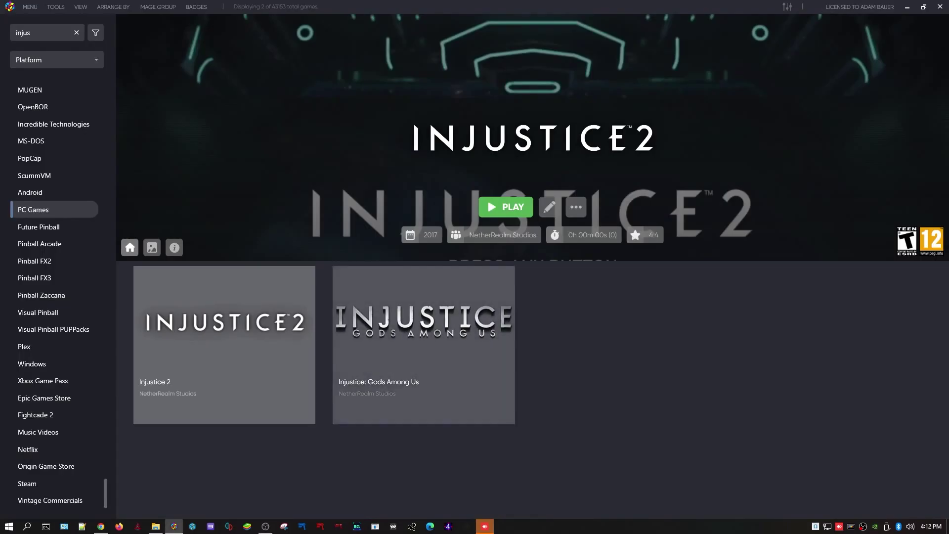
# - Select Injustice 2, edit it, and go to its empty Additional Apps page
pyautogui.click(424, 345)
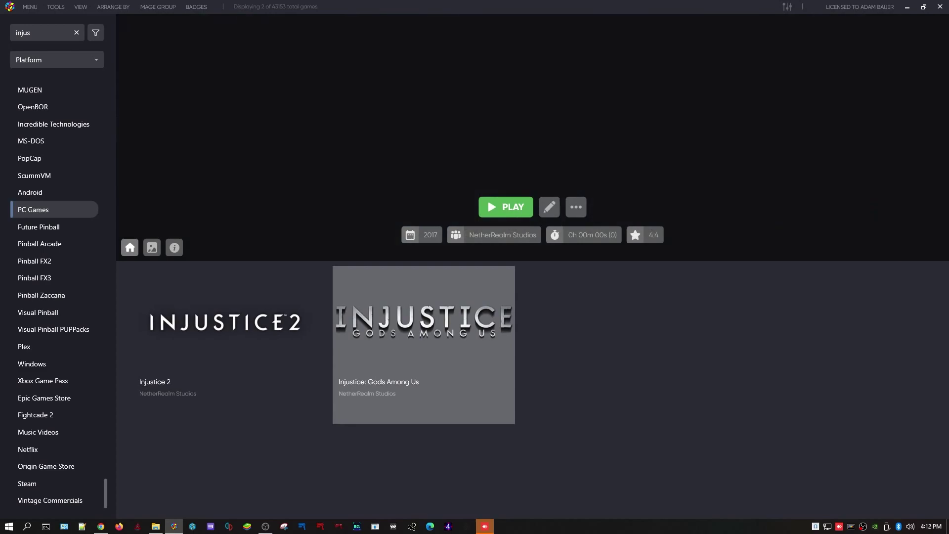
pyautogui.click(224, 345)
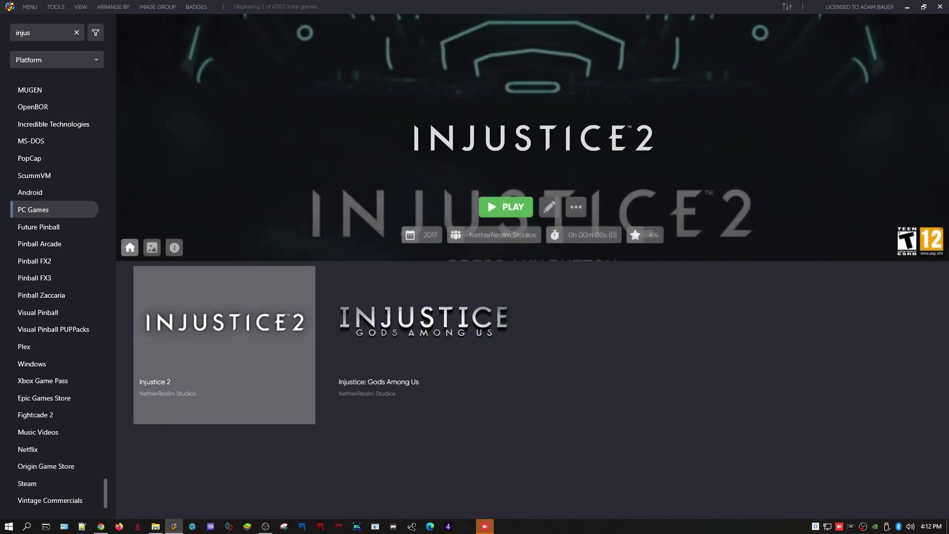
pyautogui.click(548, 207)
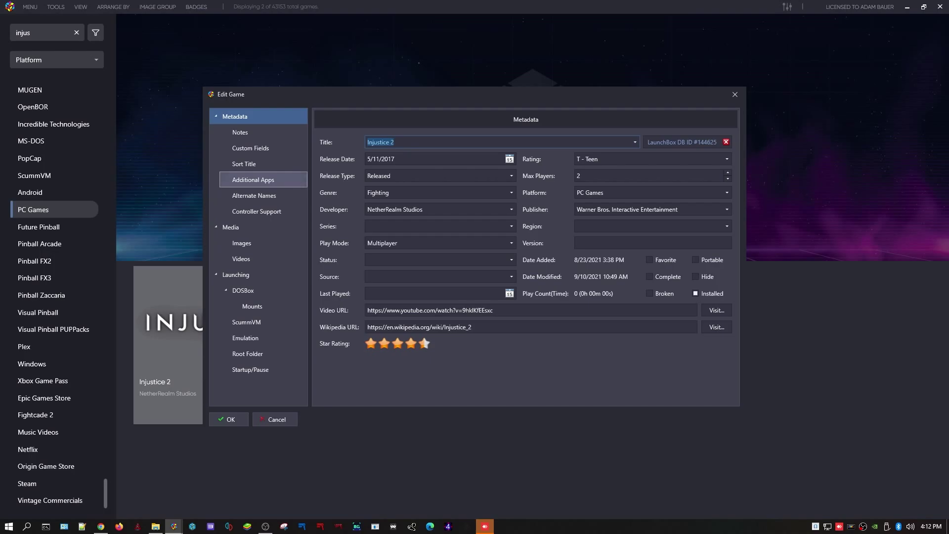
pyautogui.click(253, 179)
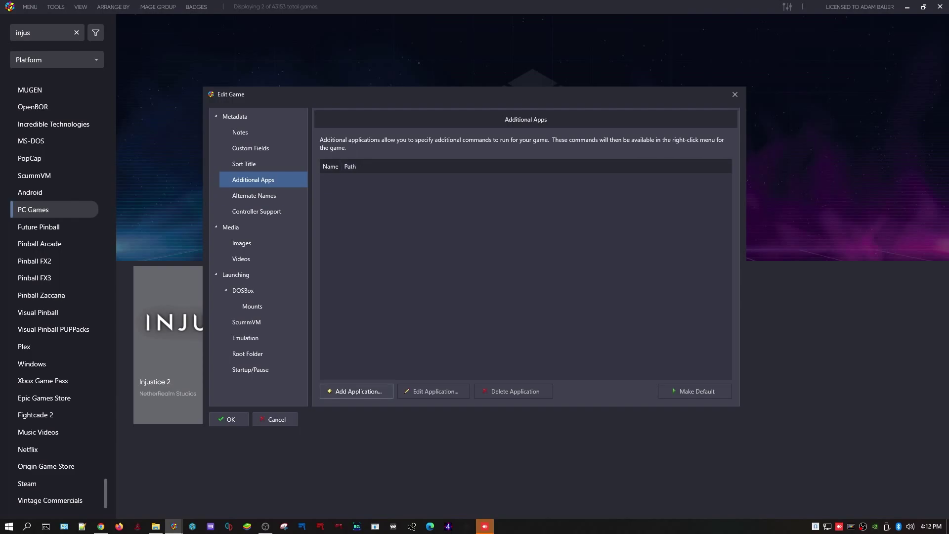
# - Add a new additional application named 'xinput'
pyautogui.click(356, 391)
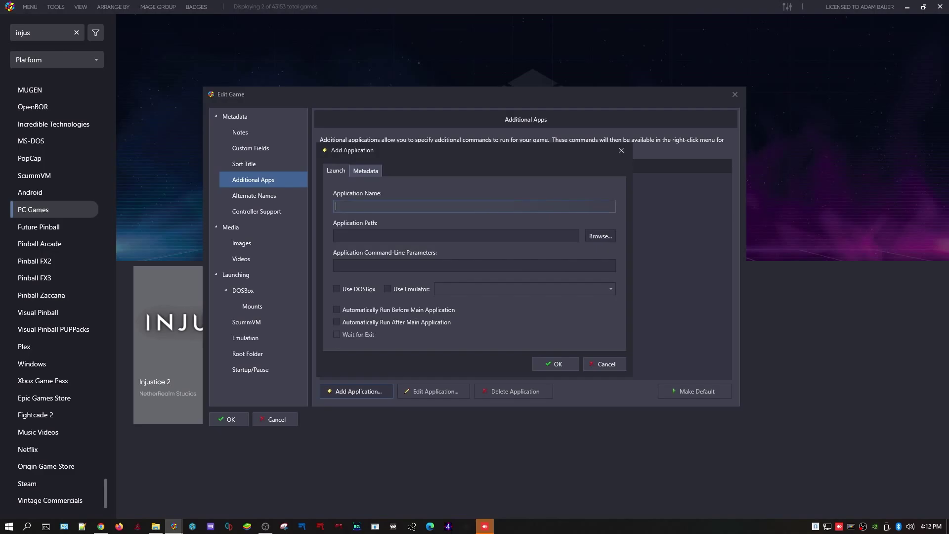
pyautogui.write('xinput')
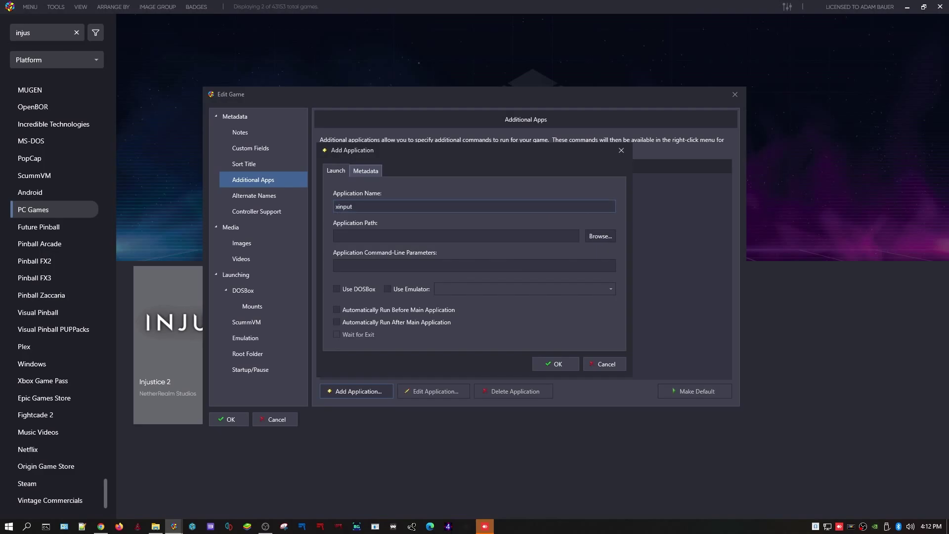
# - Browse to the LaunchBox\Tools\xarcade-xinput\xarcade-xinput folder for the app path
pyautogui.click(600, 235)
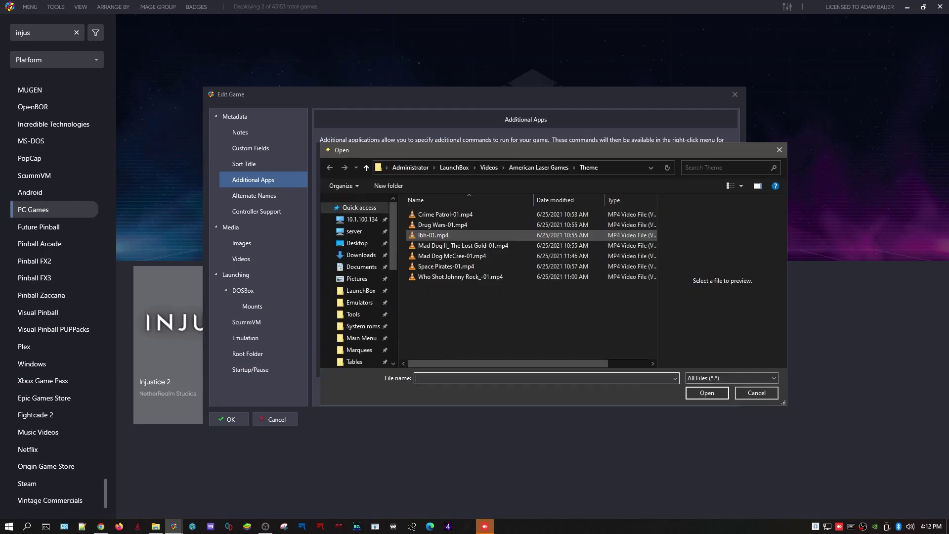
pyautogui.click(360, 290)
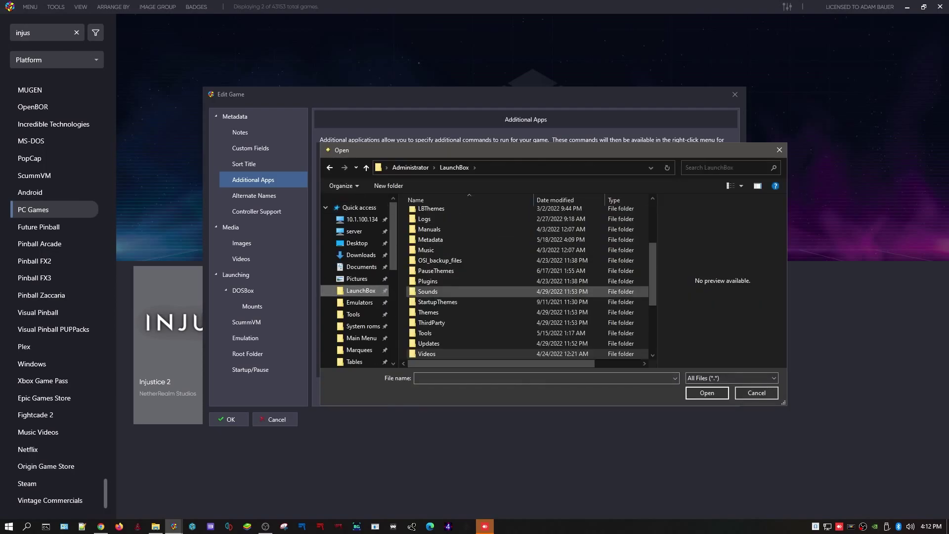
pyautogui.click(425, 333)
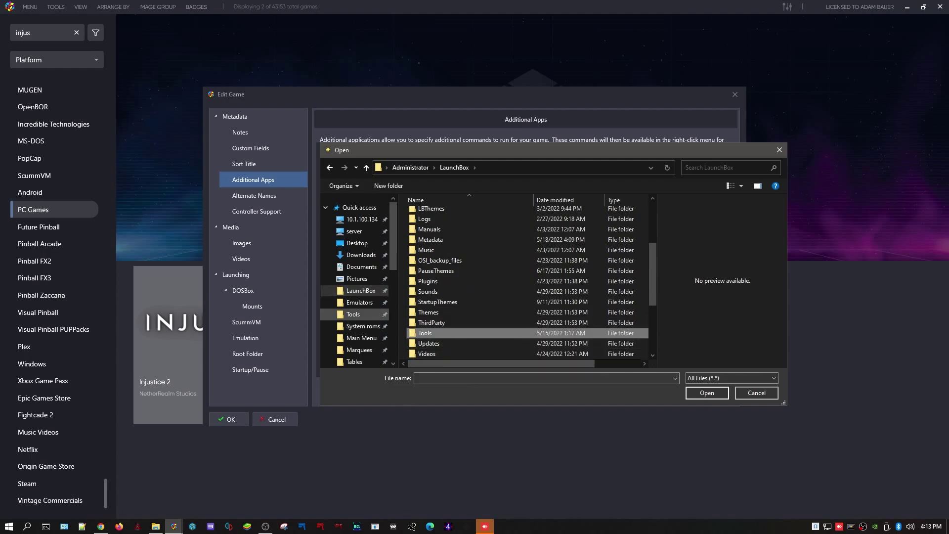
pyautogui.click(353, 315)
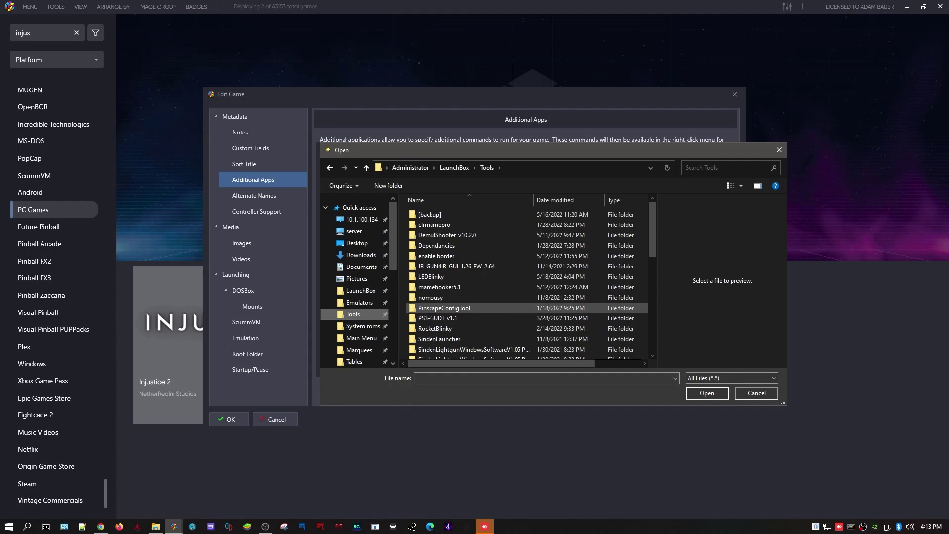
pyautogui.scroll(-1, 470, 317)
pyautogui.scroll(-1, 470, 311)
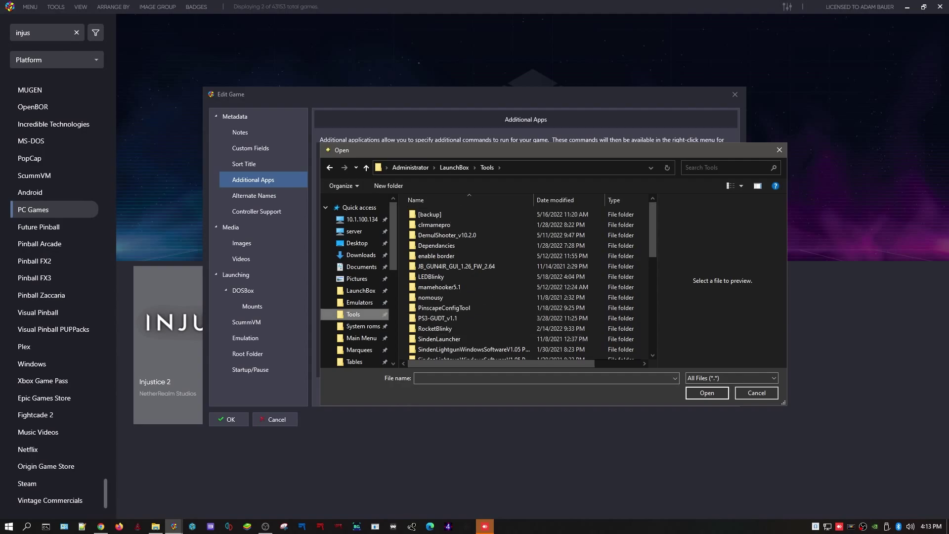
pyautogui.scroll(-3, 469, 312)
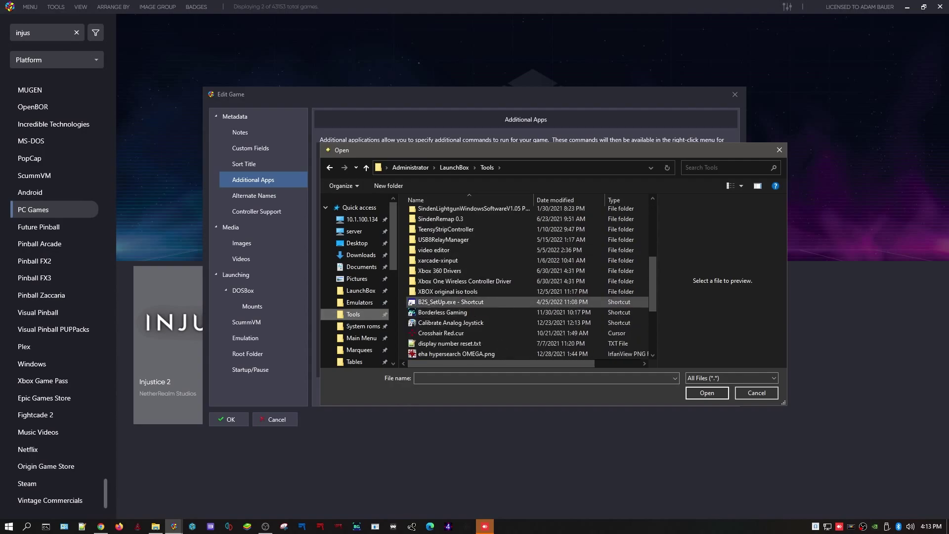
pyautogui.doubleClick(438, 260)
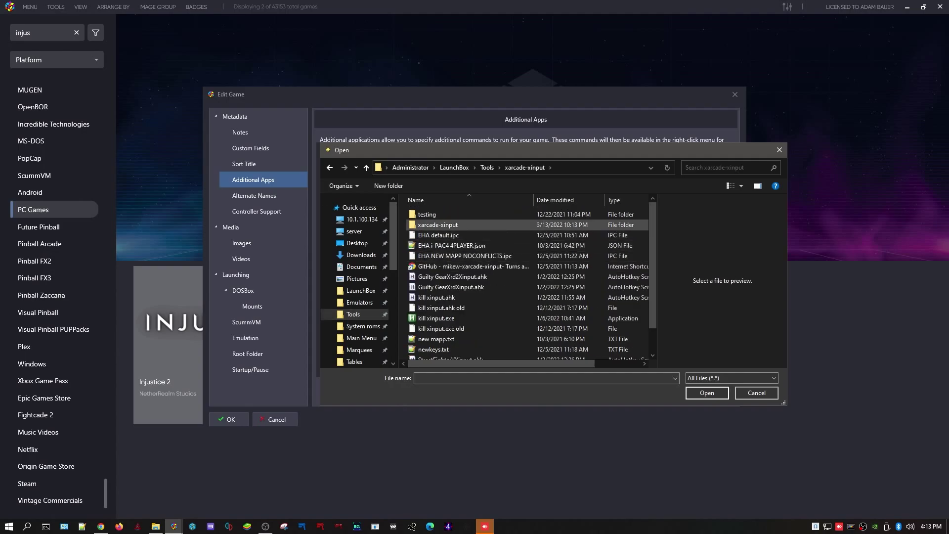
pyautogui.doubleClick(437, 225)
# - Set XArcade XInput.exe as the app path with --skip-ui as its command-line parameter
pyautogui.scroll(-1, 438, 304)
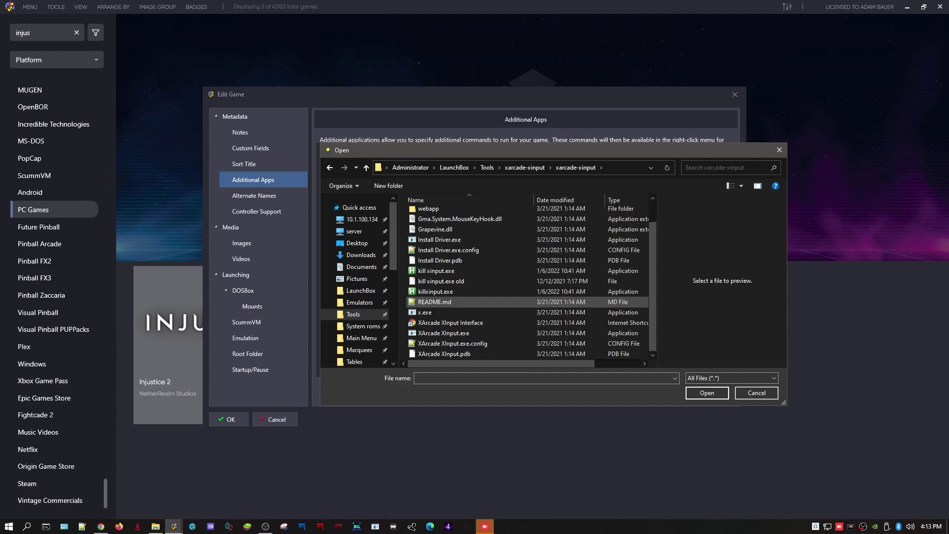
pyautogui.click(444, 332)
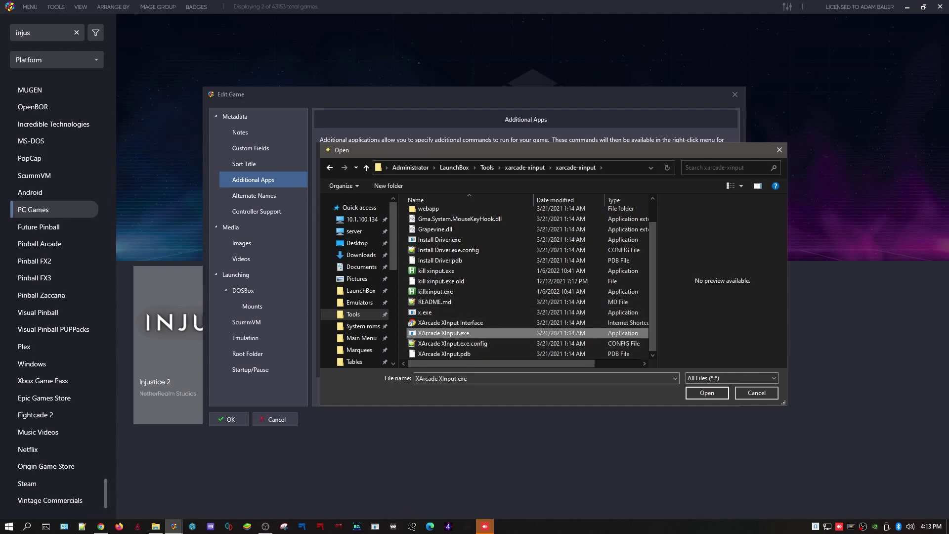
pyautogui.click(706, 393)
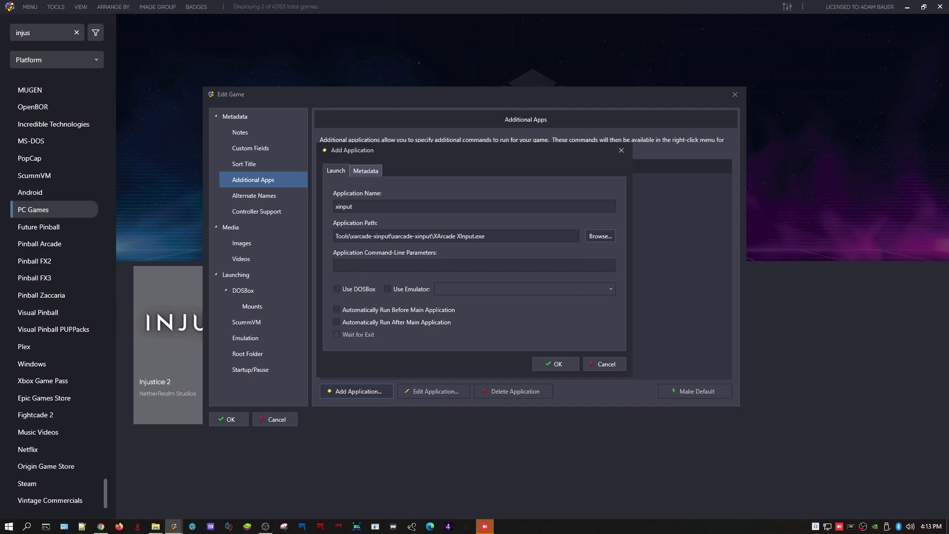
pyautogui.click(473, 266)
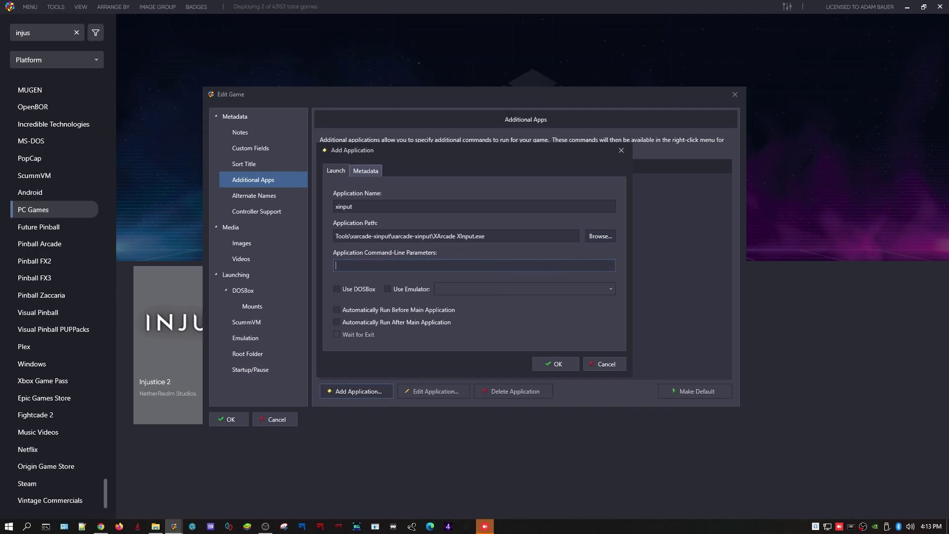
pyautogui.write('--skip-ui')
# - In X-Arcade XInput, open the EHA i-PAC4 4PLAYER P1P2 analog mapping for editing
pyautogui.click(375, 526)
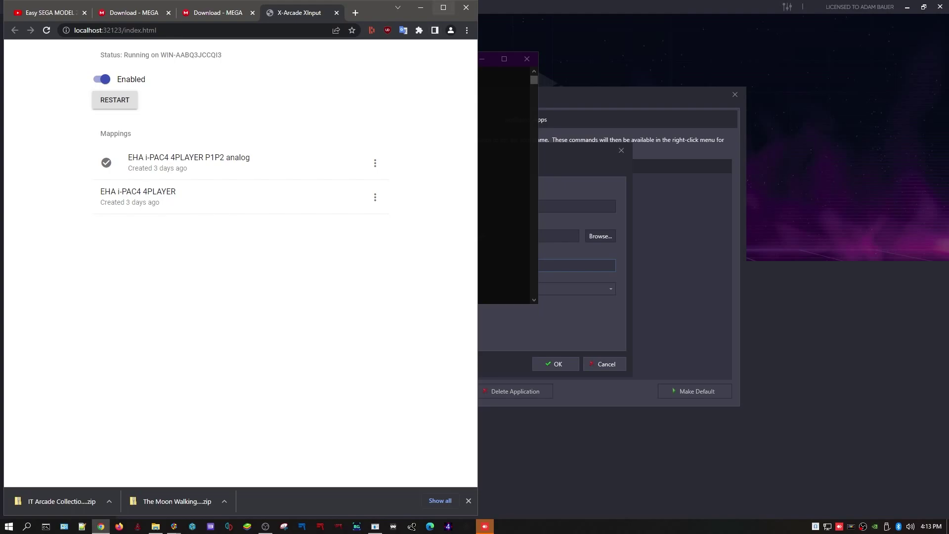
pyautogui.click(375, 163)
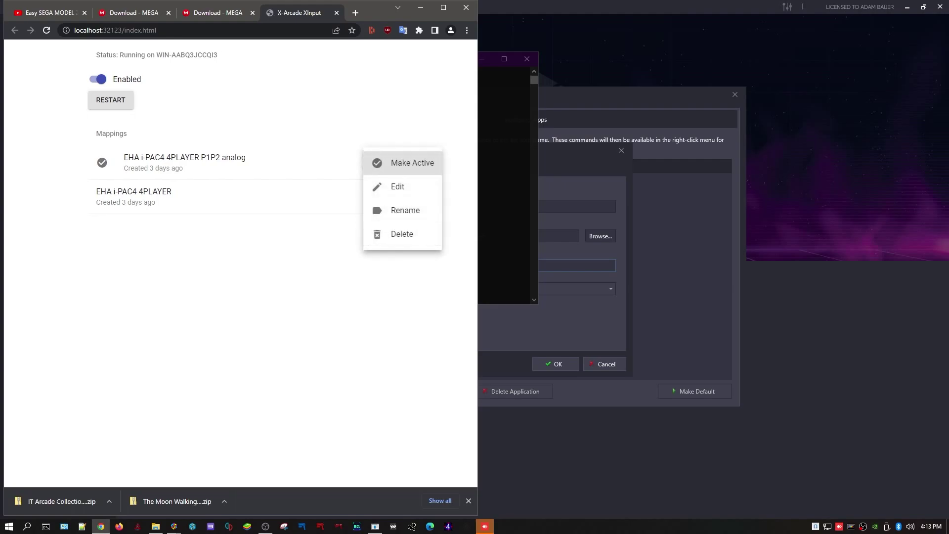
pyautogui.click(324, 227)
pyautogui.click(375, 197)
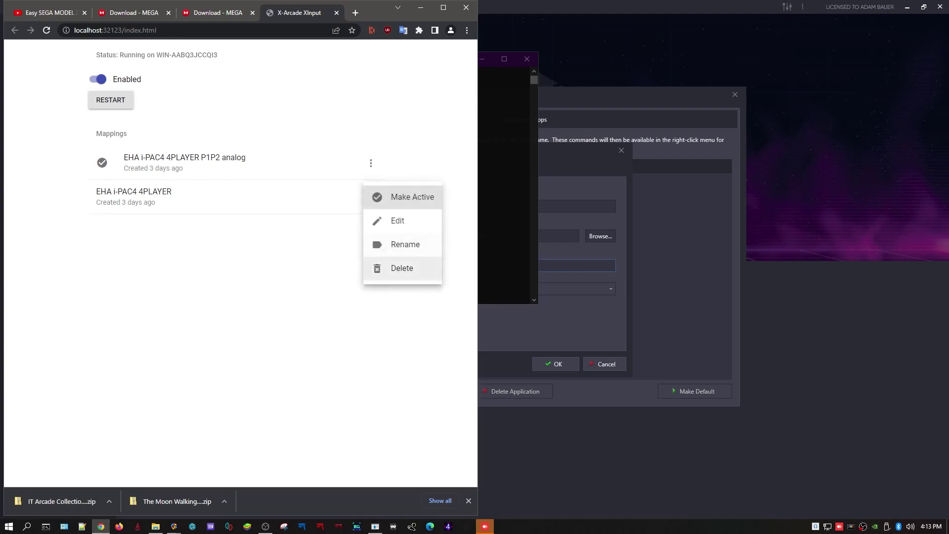
pyautogui.click(323, 237)
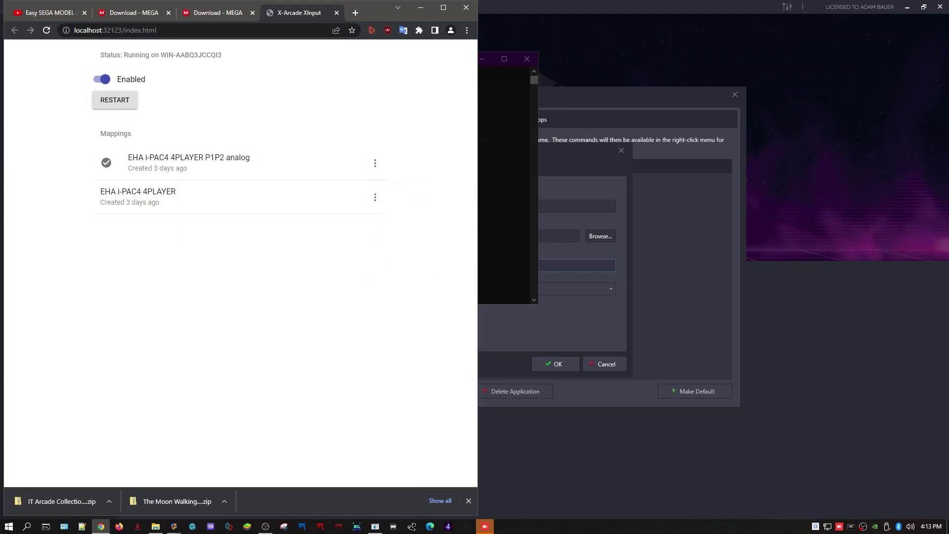
pyautogui.click(375, 163)
pyautogui.click(397, 186)
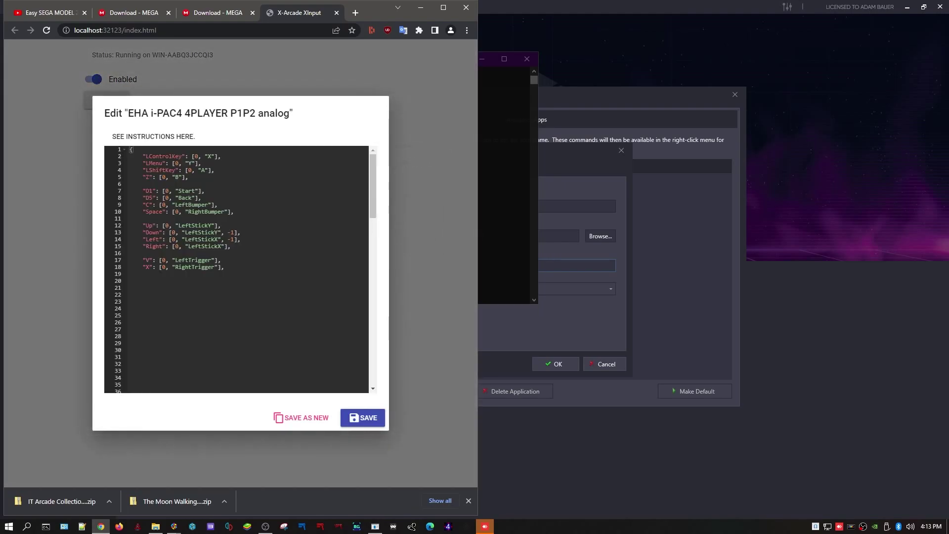
# - Review the mapping JSON's key-to-button entries, including S, W, I and LeftBumper
pyautogui.moveTo(146, 157); pyautogui.dragTo(149, 184)
pyautogui.click(232, 246)
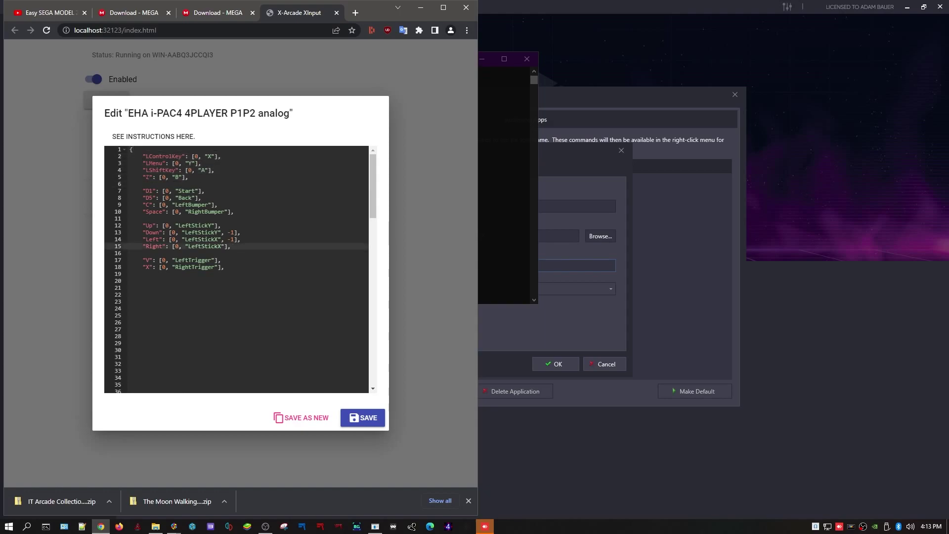
pyautogui.scroll(-5, 237, 269)
pyautogui.click(161, 209)
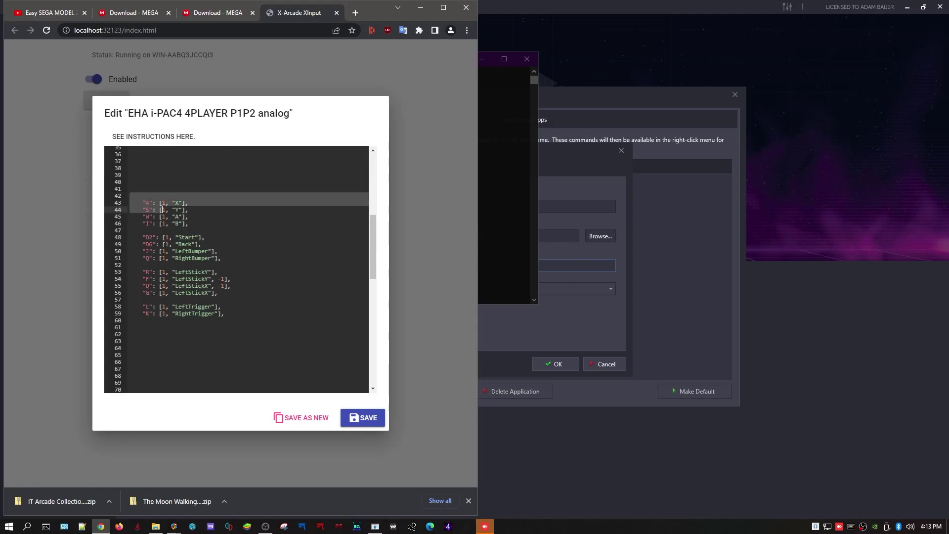
pyautogui.moveTo(162, 210); pyautogui.dragTo(189, 224)
pyautogui.click(219, 251)
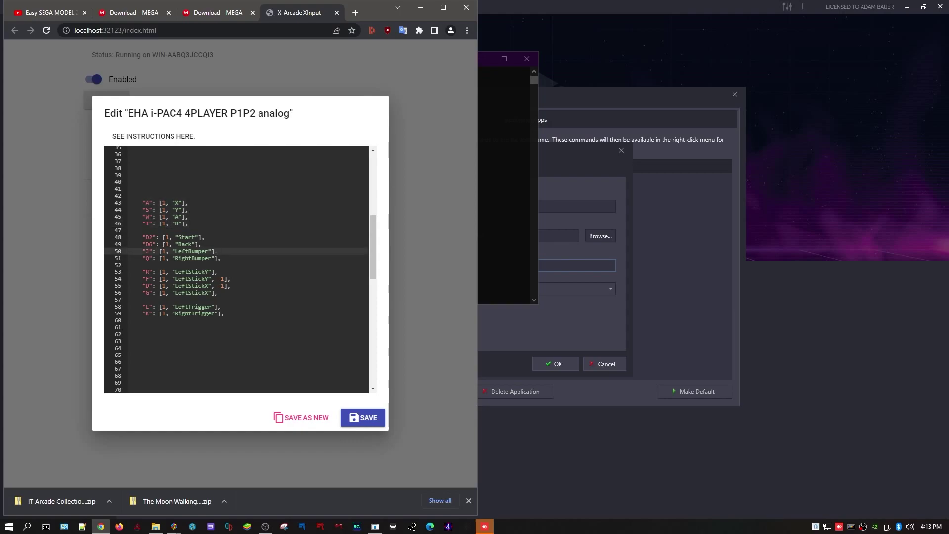
pyautogui.scroll(-3, 236, 269)
pyautogui.scroll(5, 237, 269)
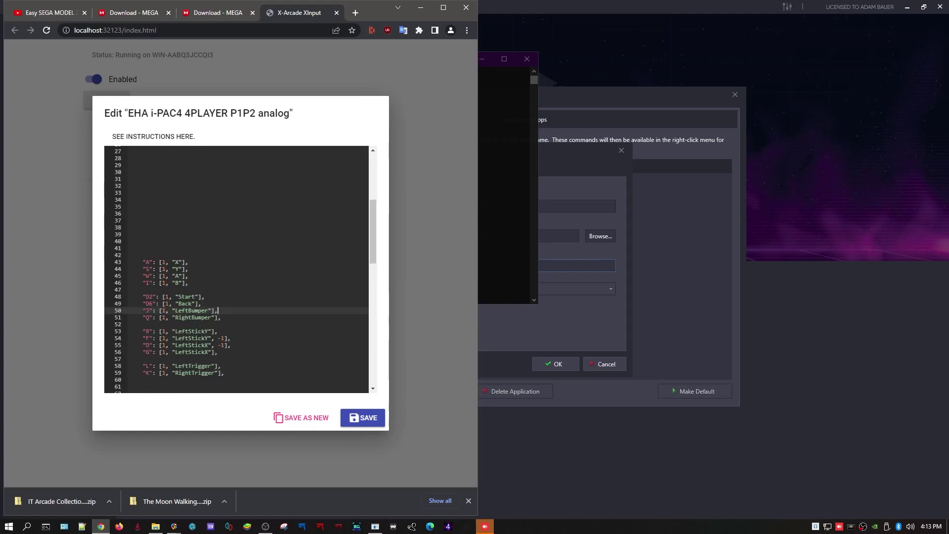
# - Close the mapping editor and shut down the running XInput console
pyautogui.press('Escape')
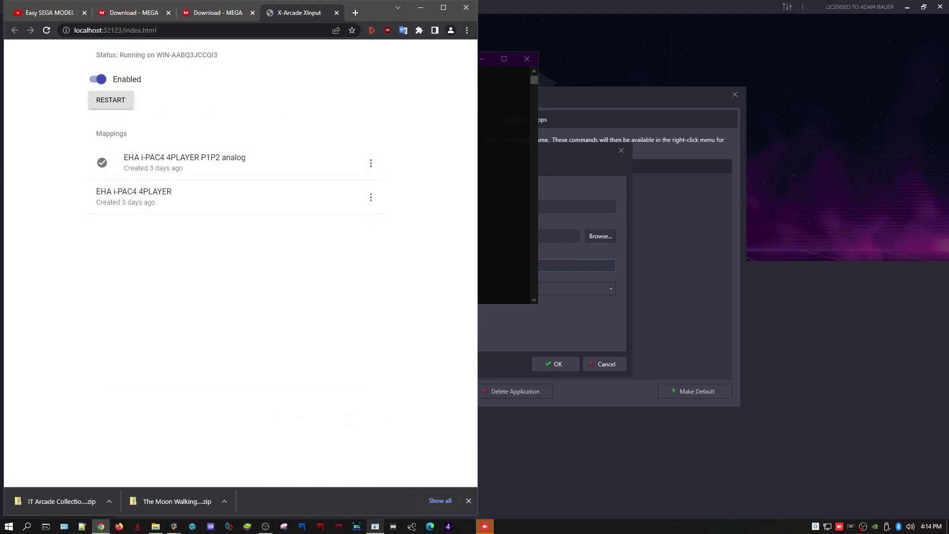
pyautogui.rightClick(375, 527)
pyautogui.click(377, 508)
pyautogui.click(375, 525)
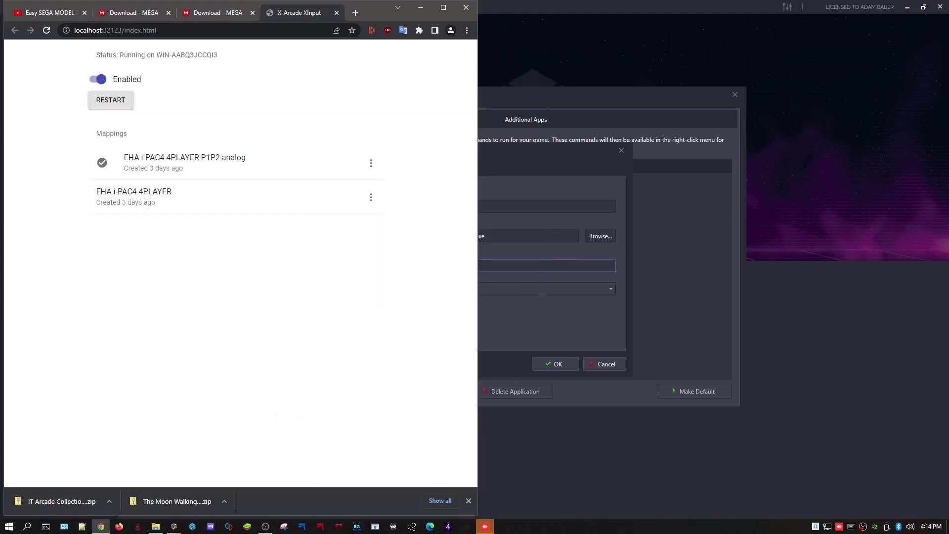
# - Set the xinput app to run automatically before the main application and save it
pyautogui.click(420, 8)
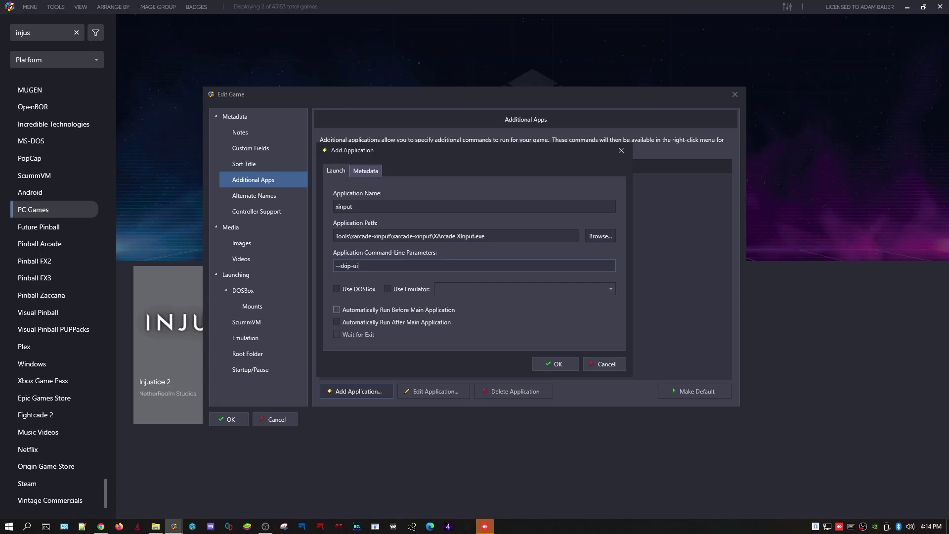
pyautogui.click(337, 309)
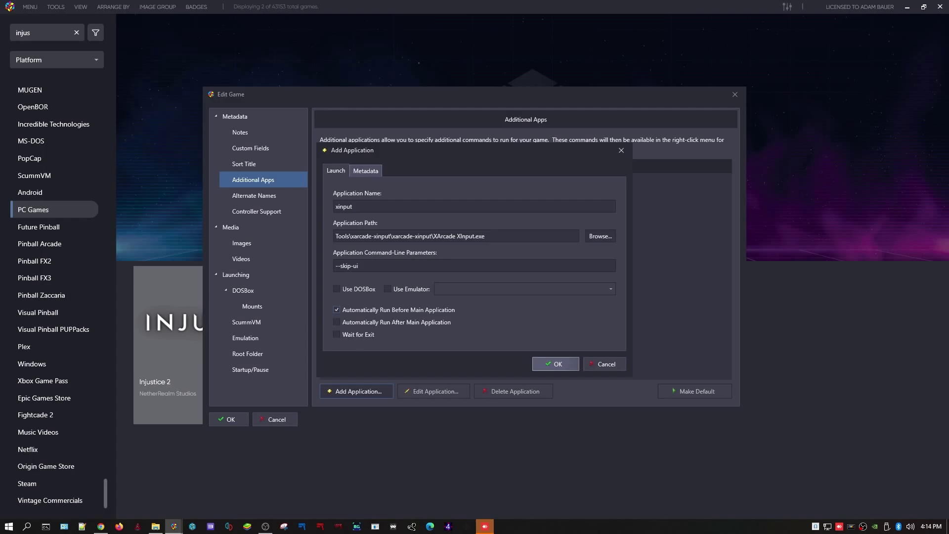
pyautogui.press('Return')
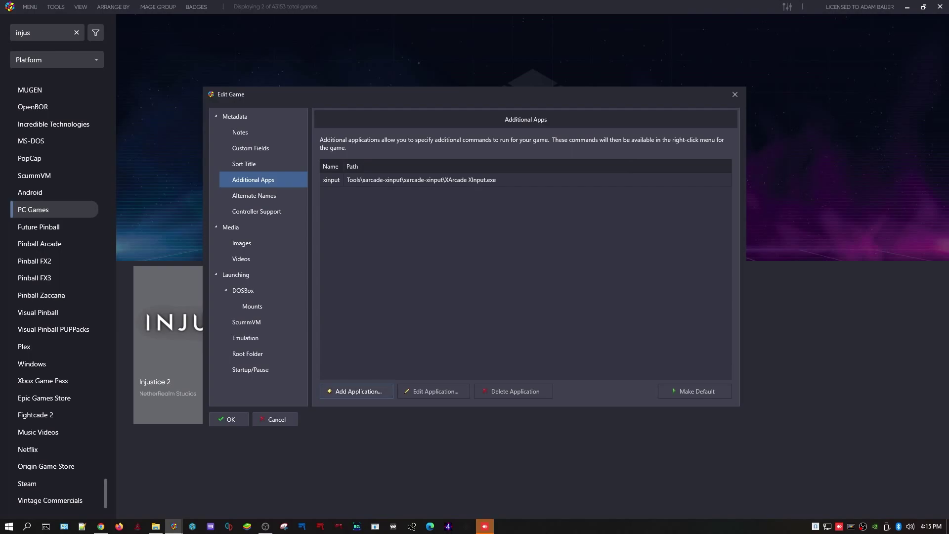
# - Add another additional application named 'kill xinput'
pyautogui.press('Return')
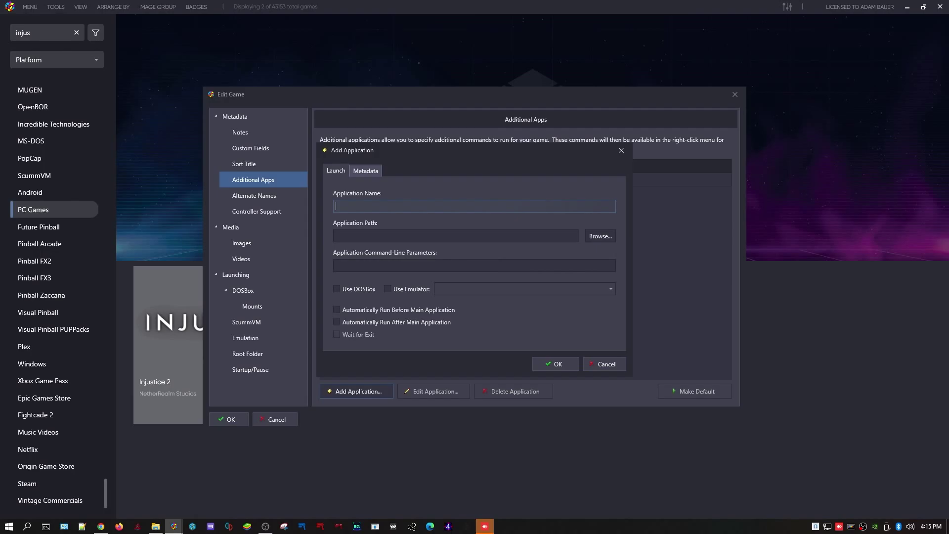
pyautogui.write('kio')
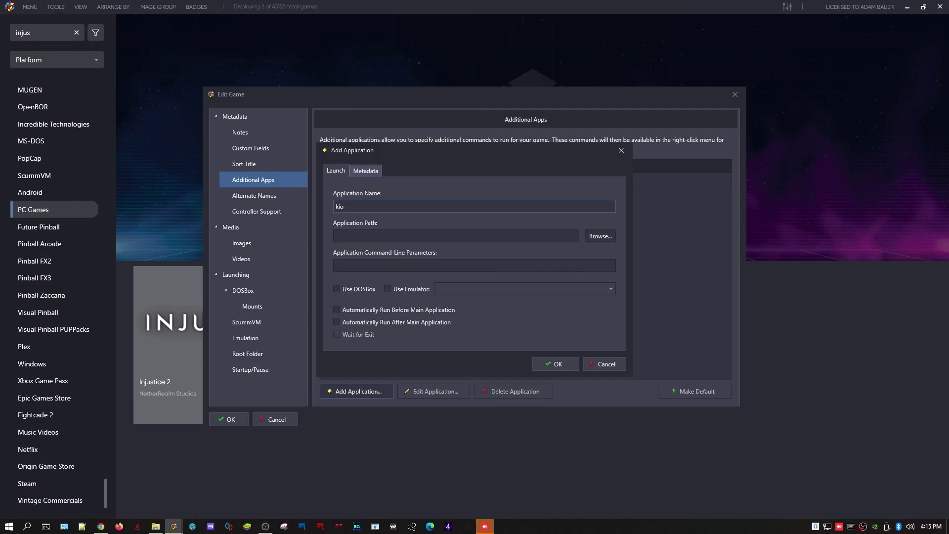
pyautogui.press('BackSpace')
pyautogui.write('ll xinput')
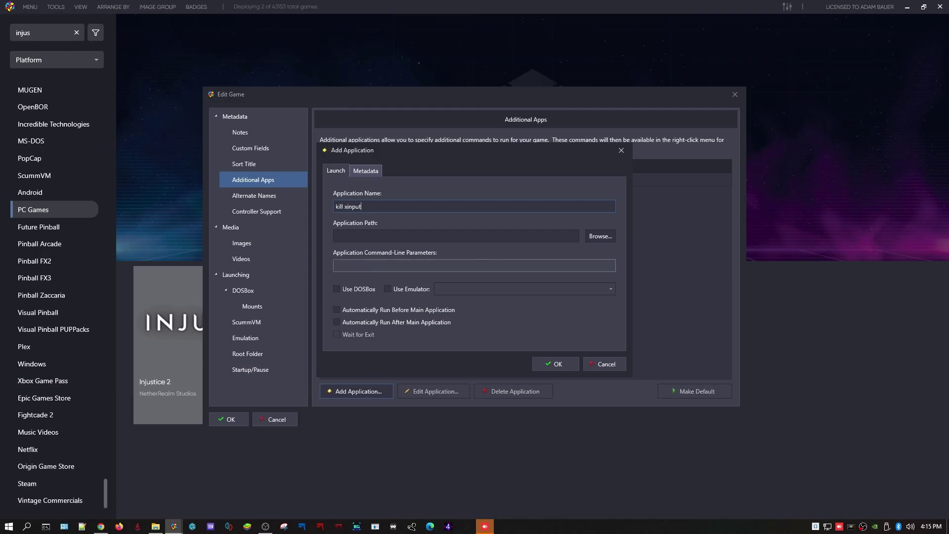
# - Point it to kill xinput.exe, run it automatically after the main application, and save
pyautogui.click(425, 235)
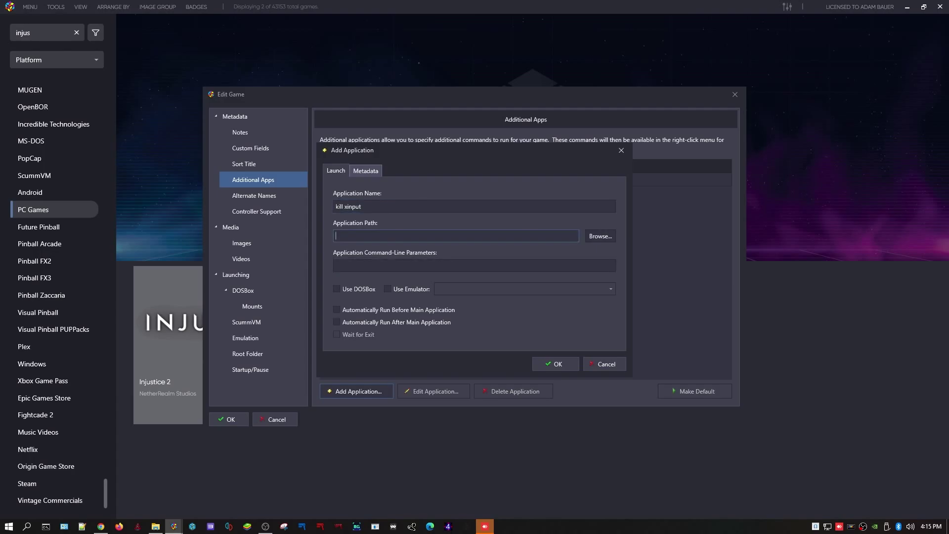
pyautogui.click(600, 236)
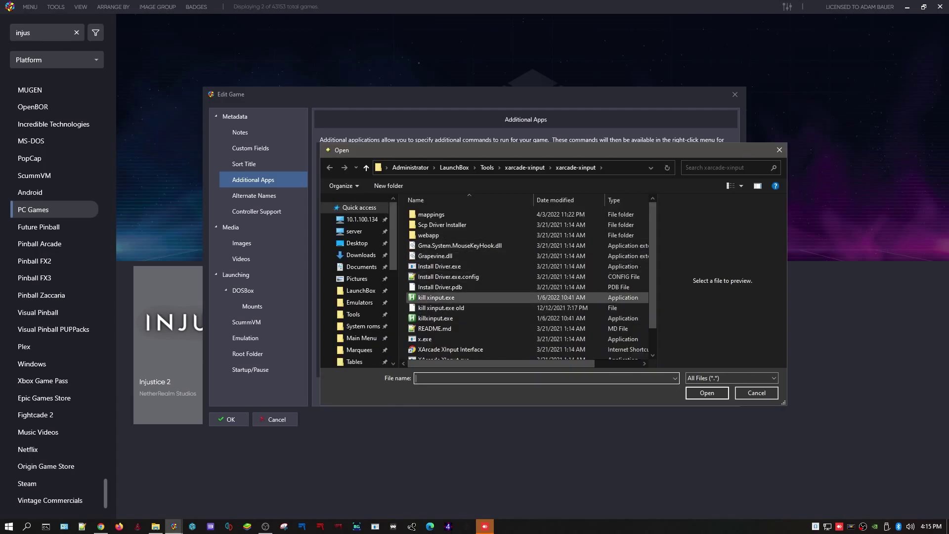
pyautogui.click(480, 298)
pyautogui.click(482, 318)
pyautogui.click(480, 297)
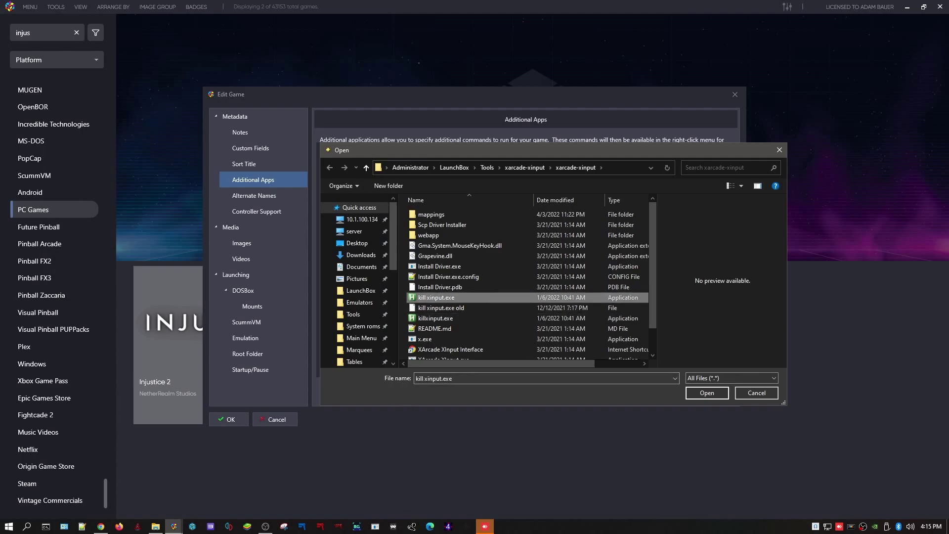
pyautogui.press('Return')
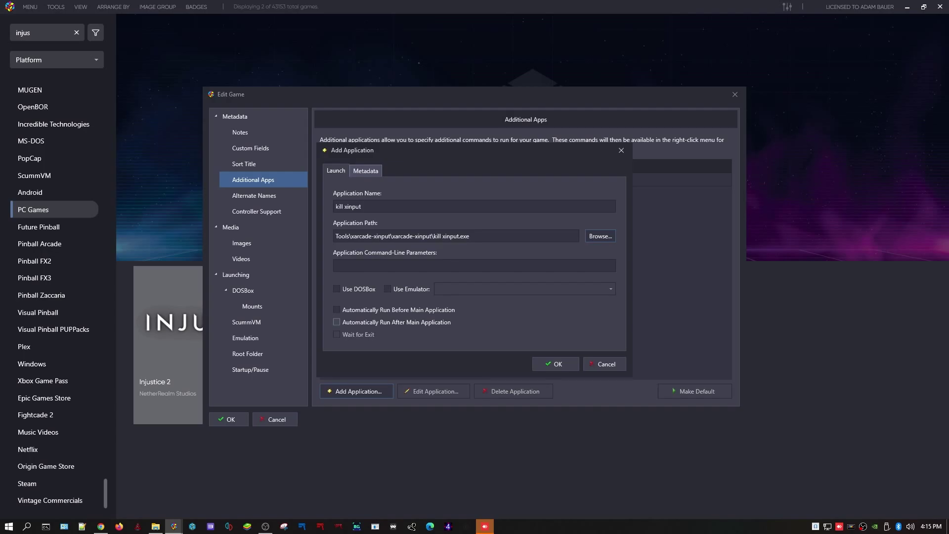
pyautogui.click(337, 322)
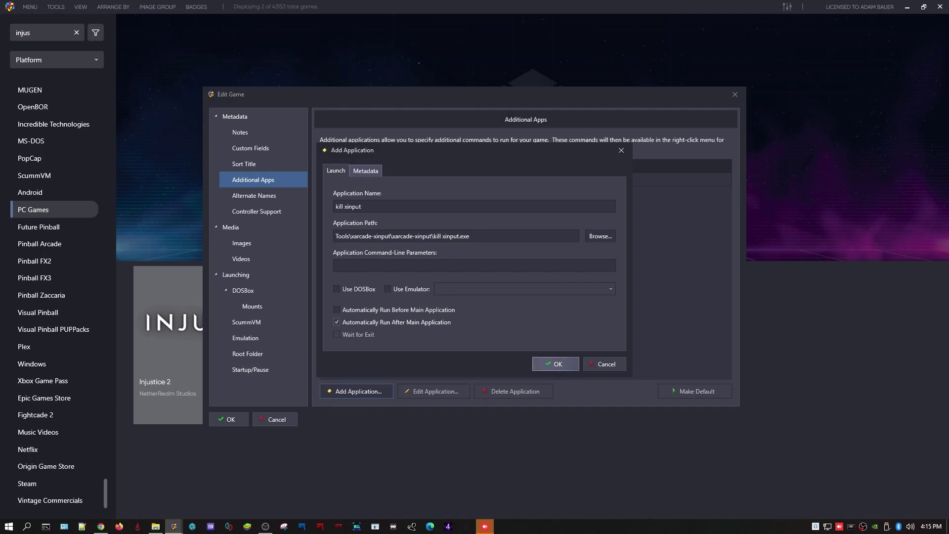
pyautogui.click(555, 363)
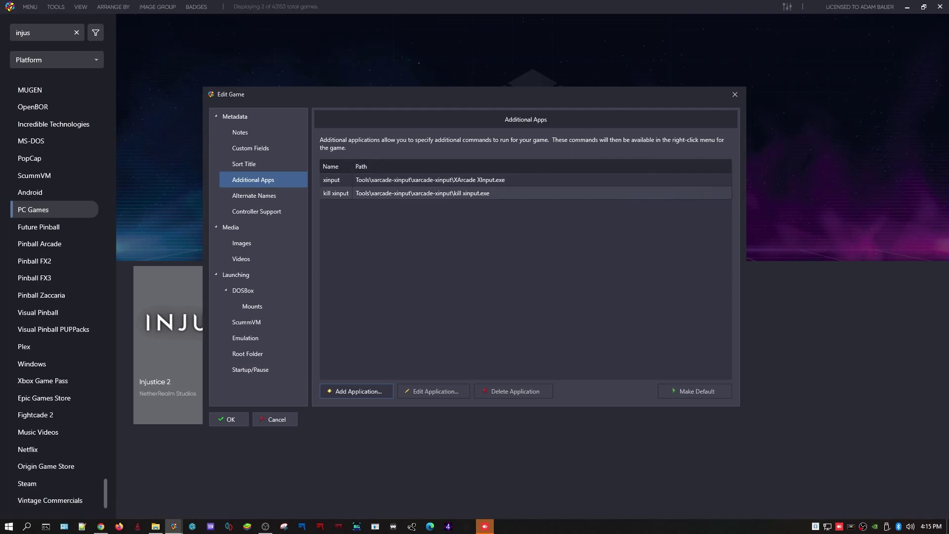
# - Close the editor, play Injustice 2 accepting the keyboard lock warning, then return to LaunchBox
pyautogui.click(228, 419)
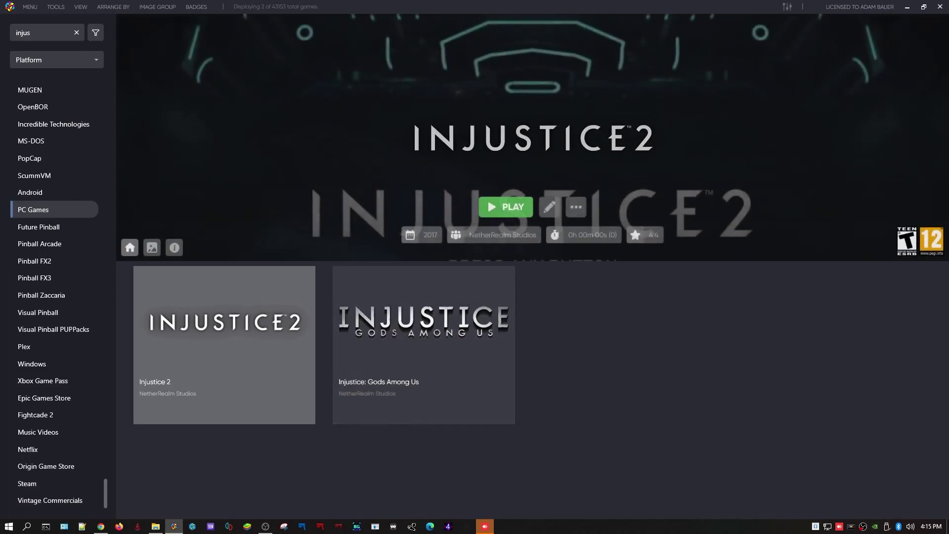
pyautogui.click(511, 207)
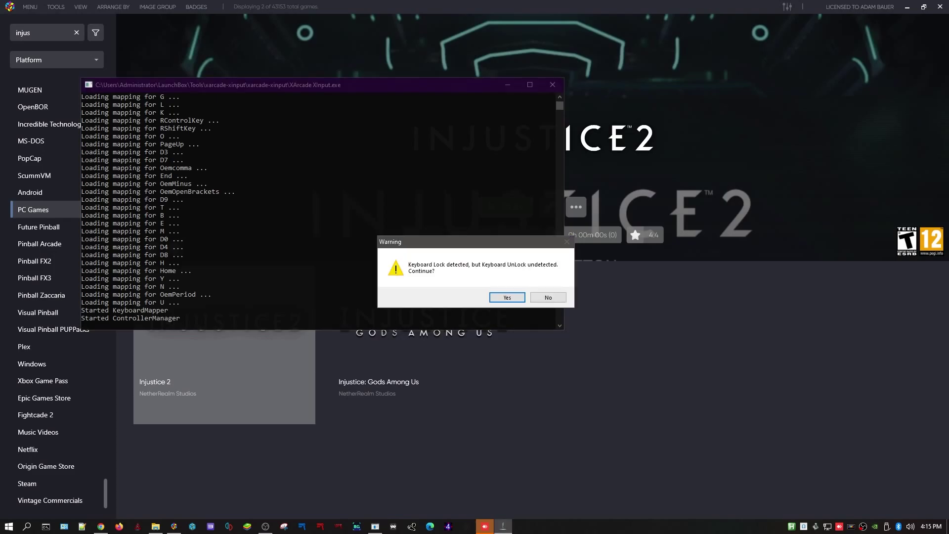
pyautogui.press('Return')
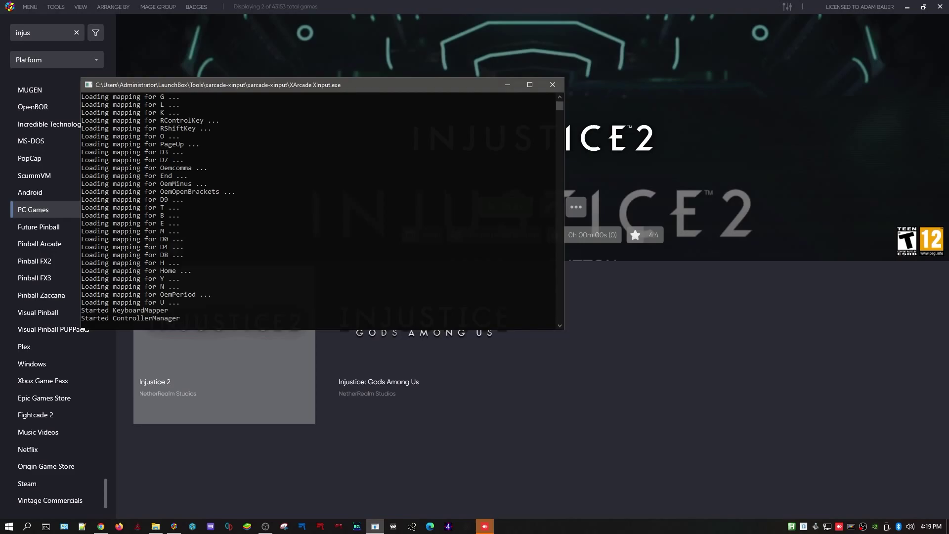
pyautogui.click(423, 344)
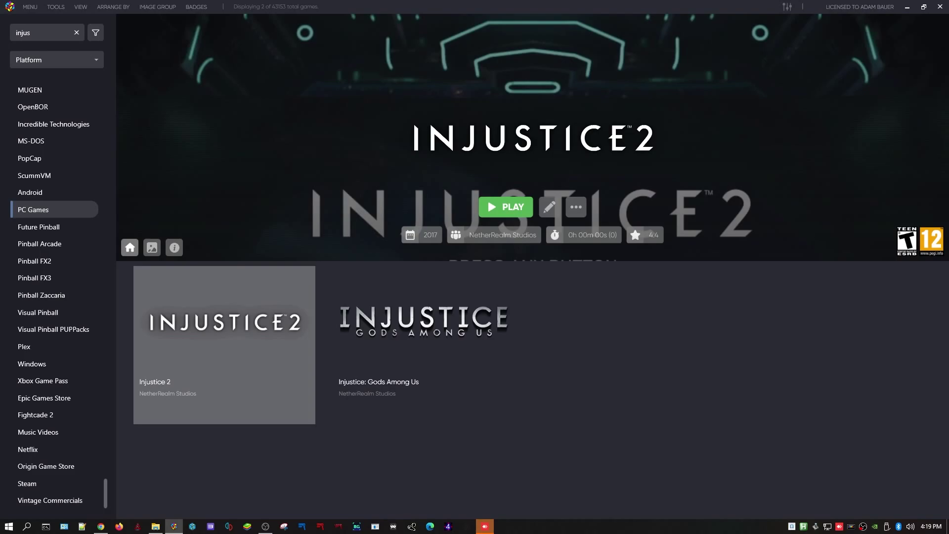
# - Change Injustice 2's application path to Binaries\Retail\Injustice2.exe and accept the root folder update
pyautogui.hotkey('ctrl', 'e')
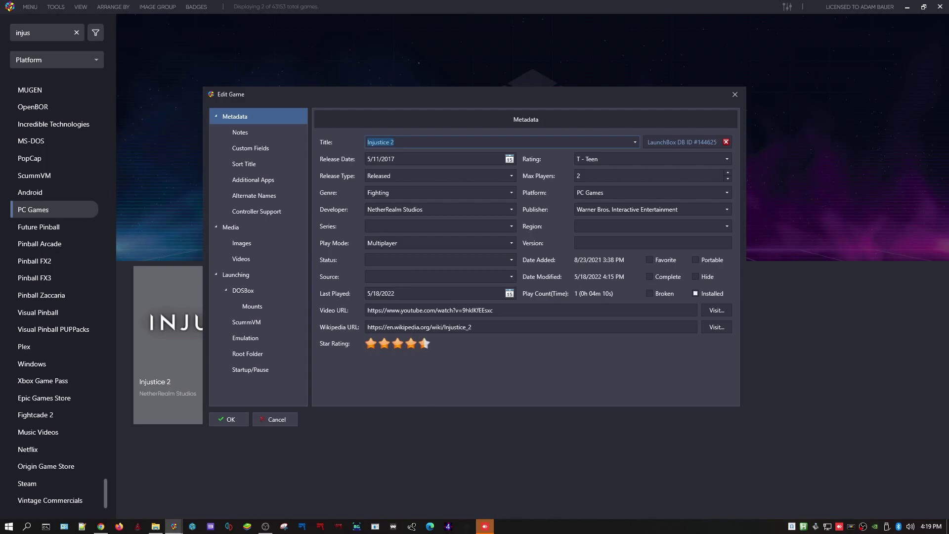
pyautogui.click(236, 275)
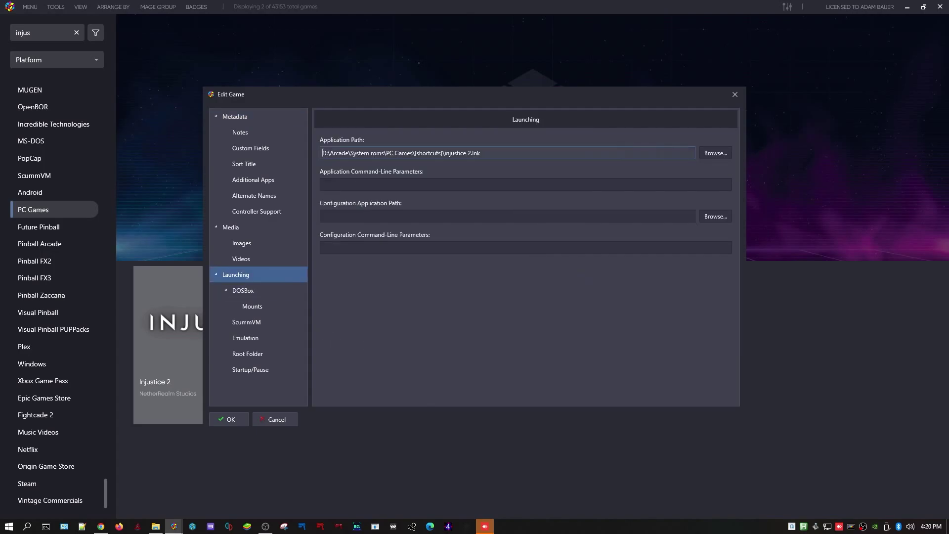
pyautogui.click(715, 153)
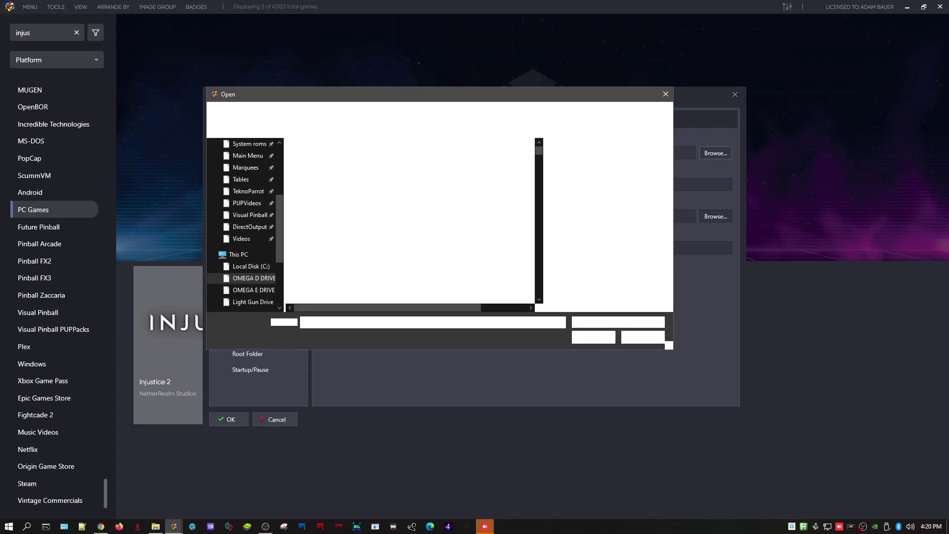
pyautogui.click(432, 111)
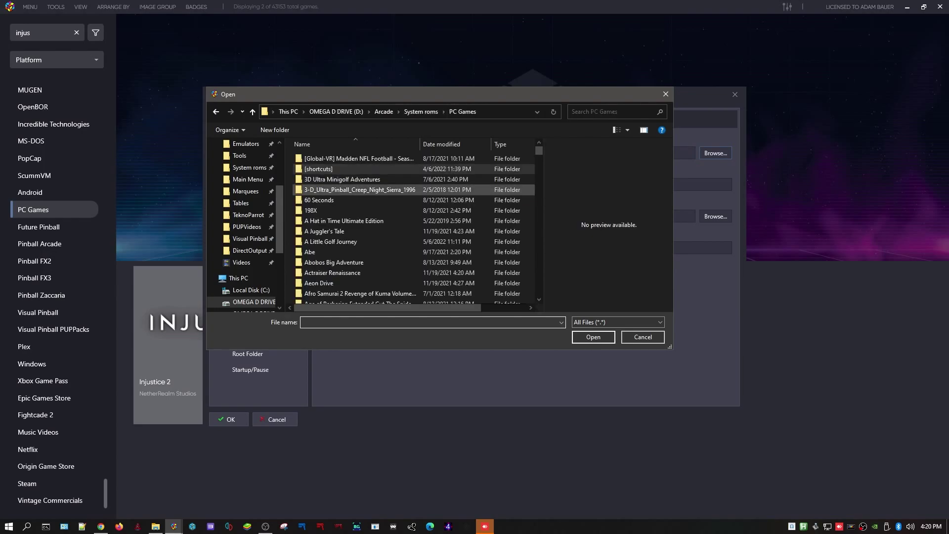
pyautogui.write('in')
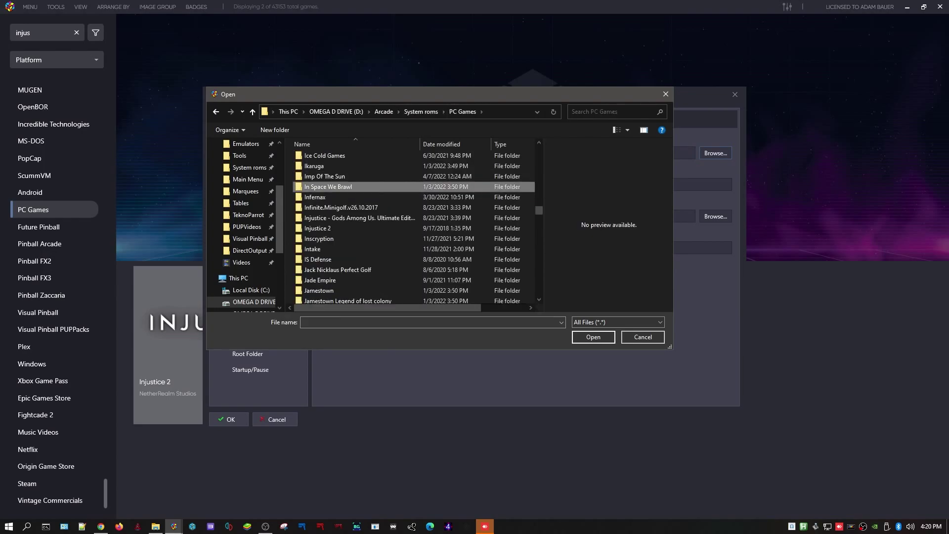
pyautogui.doubleClick(317, 225)
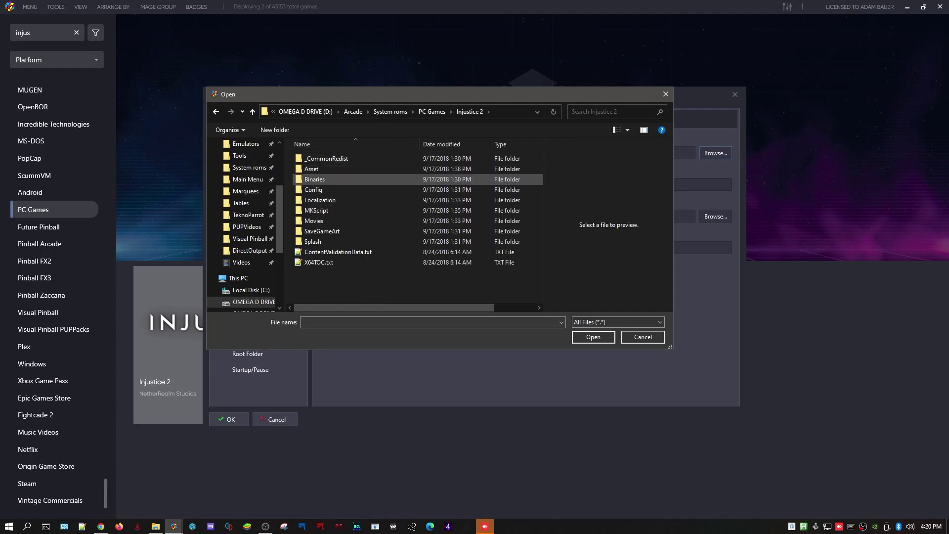
pyautogui.doubleClick(315, 178)
pyautogui.doubleClick(312, 158)
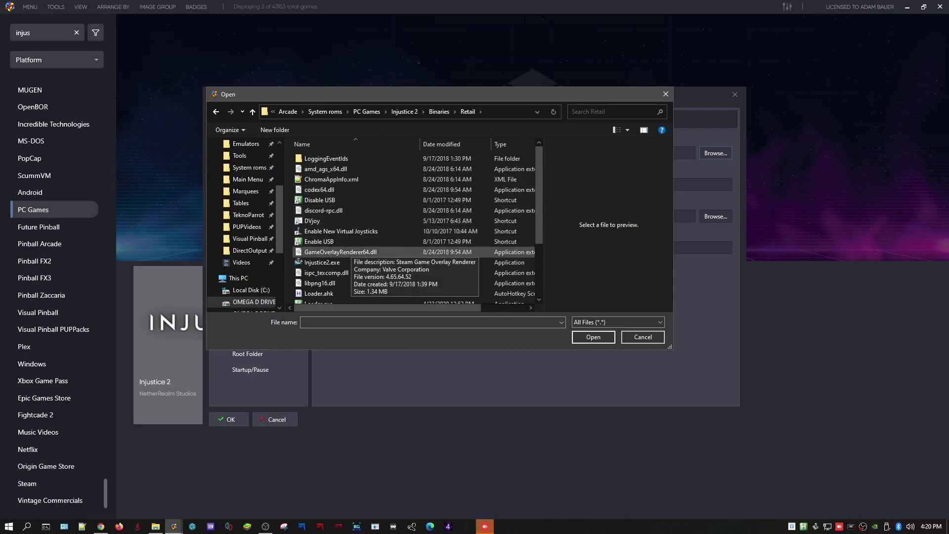
pyautogui.doubleClick(322, 261)
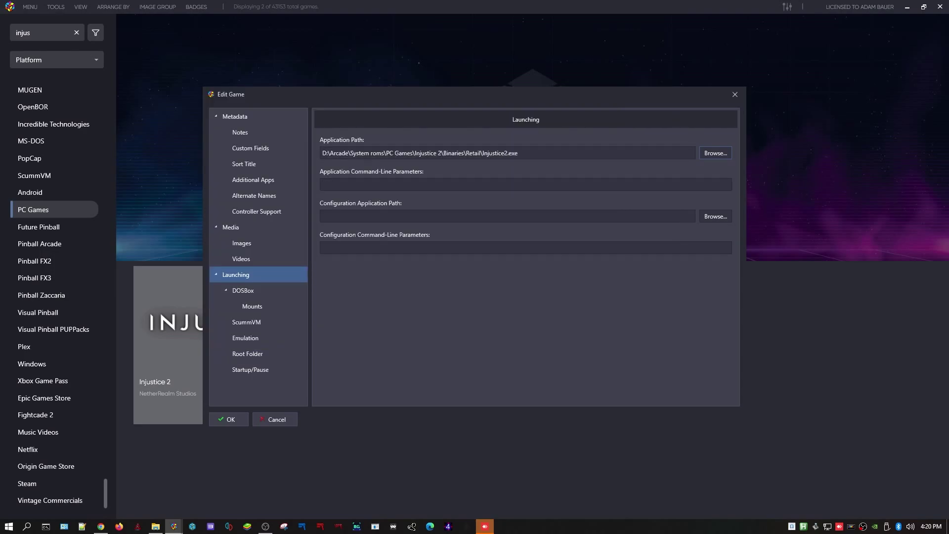
pyautogui.click(229, 419)
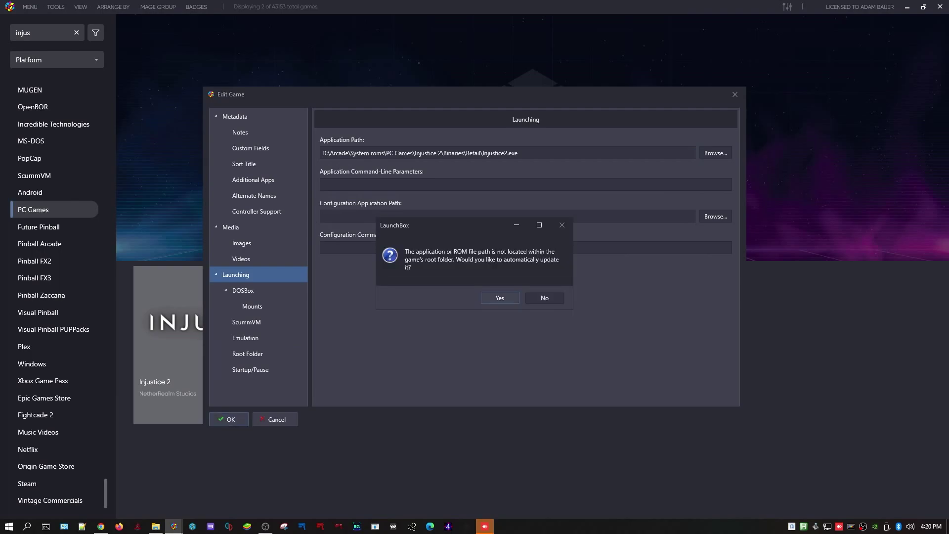
pyautogui.click(500, 297)
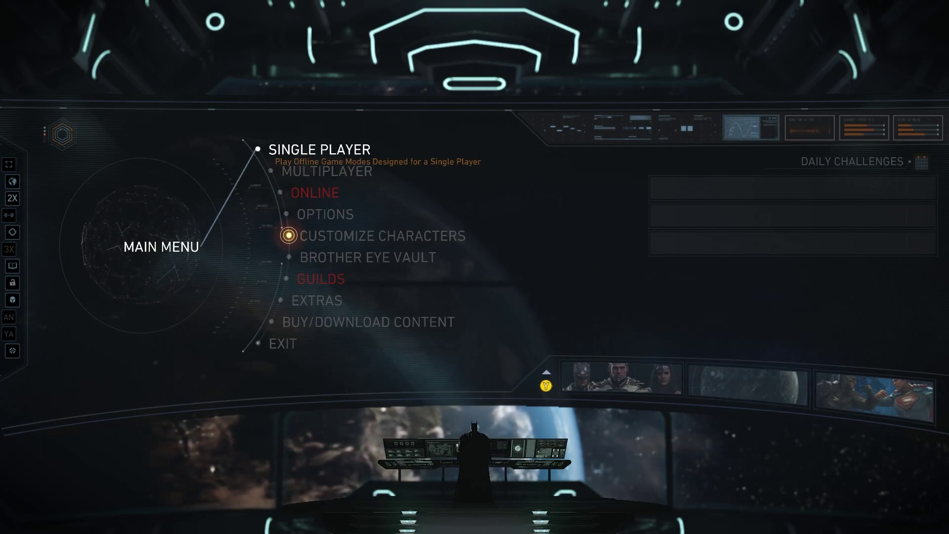
# - Browse the Single Player modes, back out, and start a two-player Multiplayer Versus match
pyautogui.press('Return')
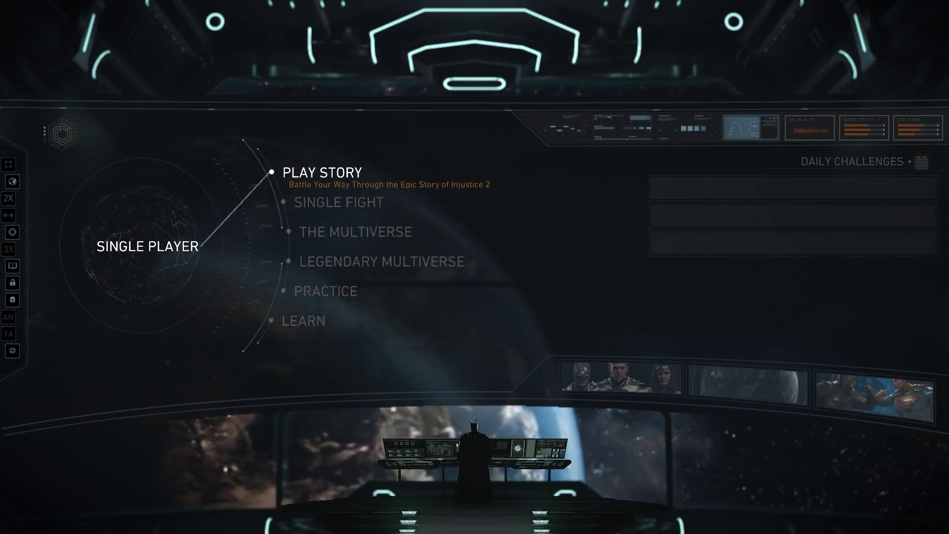
pyautogui.press('Down')
pyautogui.press('Down')
pyautogui.press('Down')
pyautogui.press('Down')
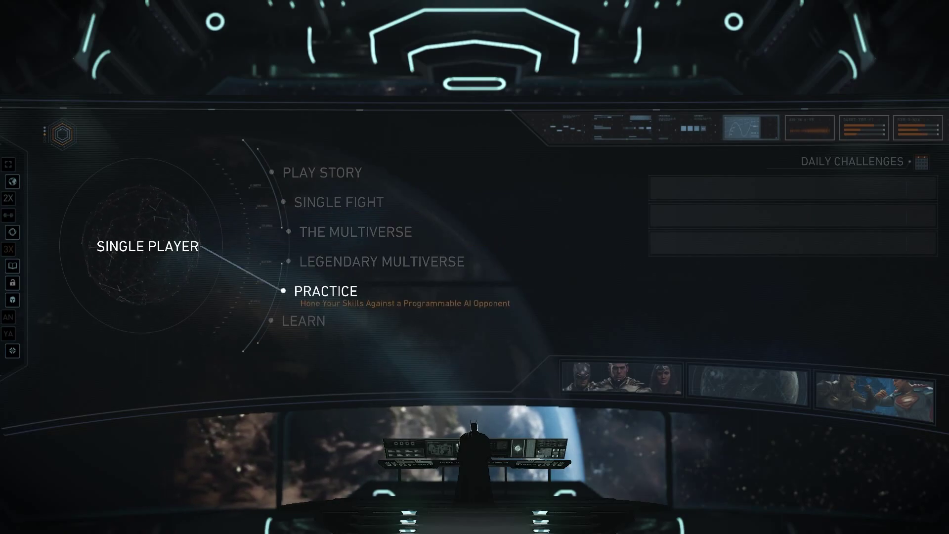
pyautogui.press('Up')
pyautogui.press('Up')
pyautogui.press('Up')
pyautogui.press('Down')
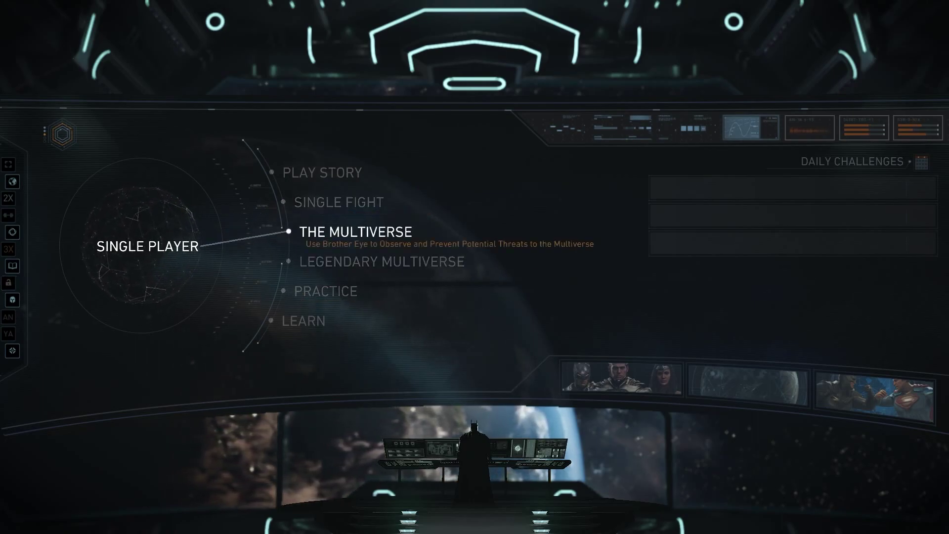
pyautogui.press('Escape')
pyautogui.press('Down')
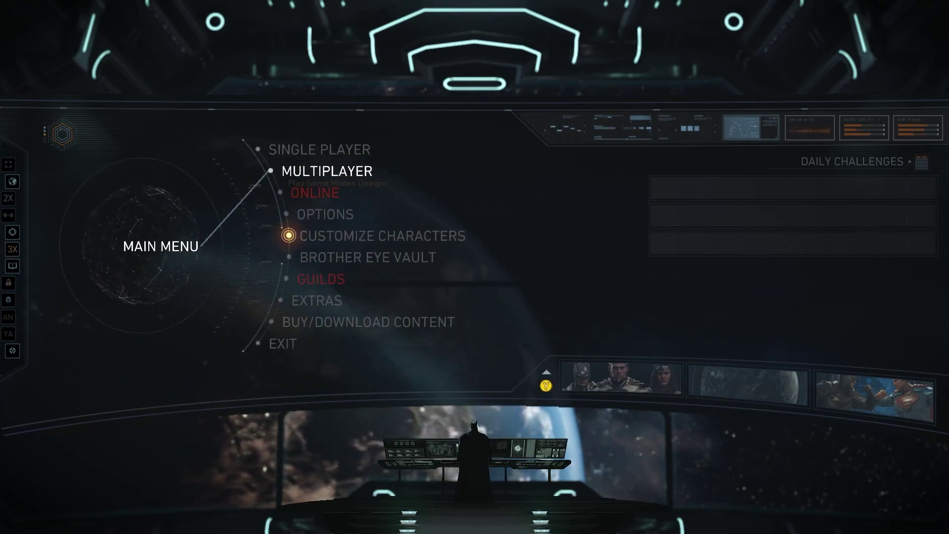
pyautogui.press('Return')
pyautogui.press('Return')
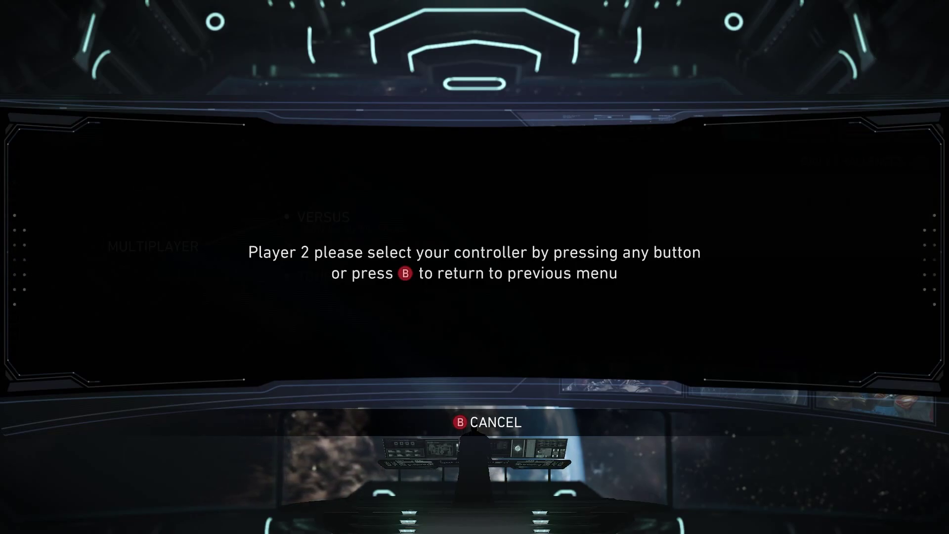
# - Register player 2's controller, then lock in Supergirl for player one and Superman for player two
pyautogui.press('Return')
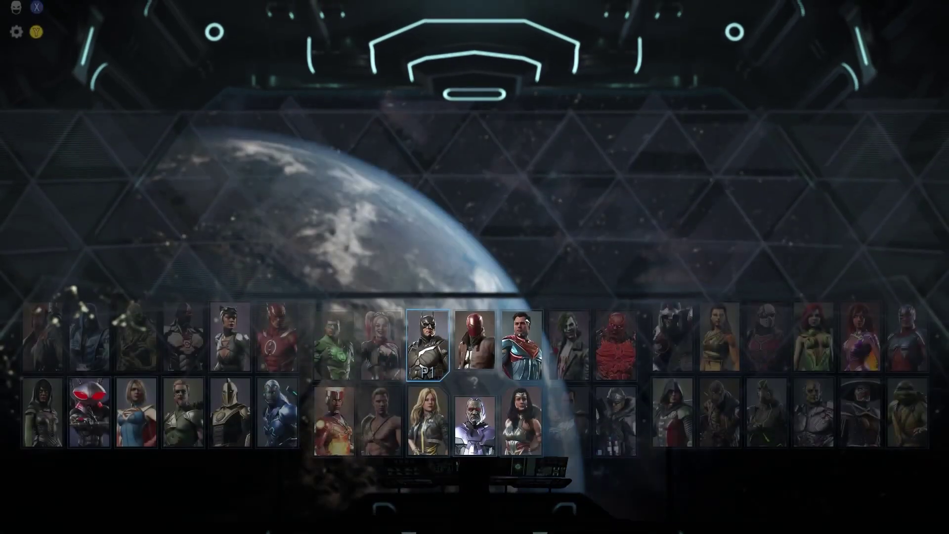
pyautogui.press('Right')
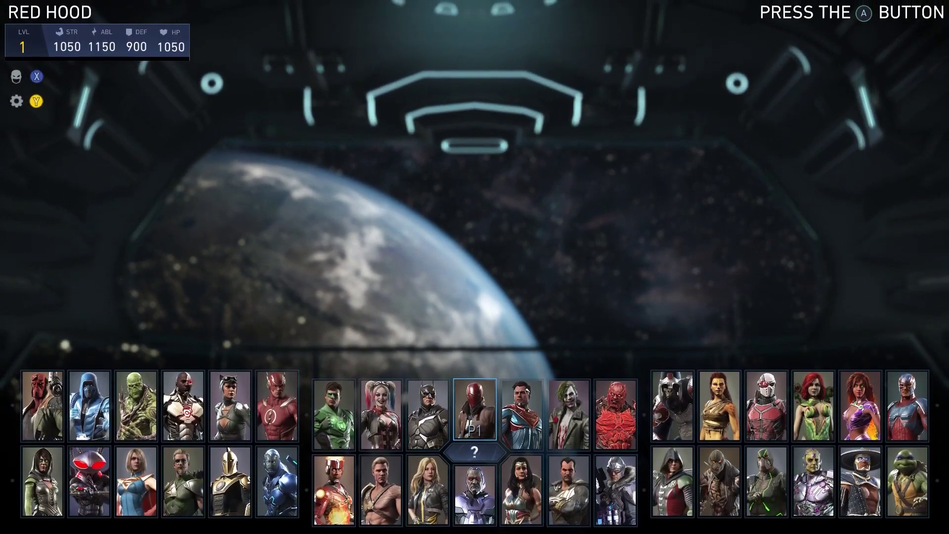
pyautogui.press('Left')
pyautogui.press('Left')
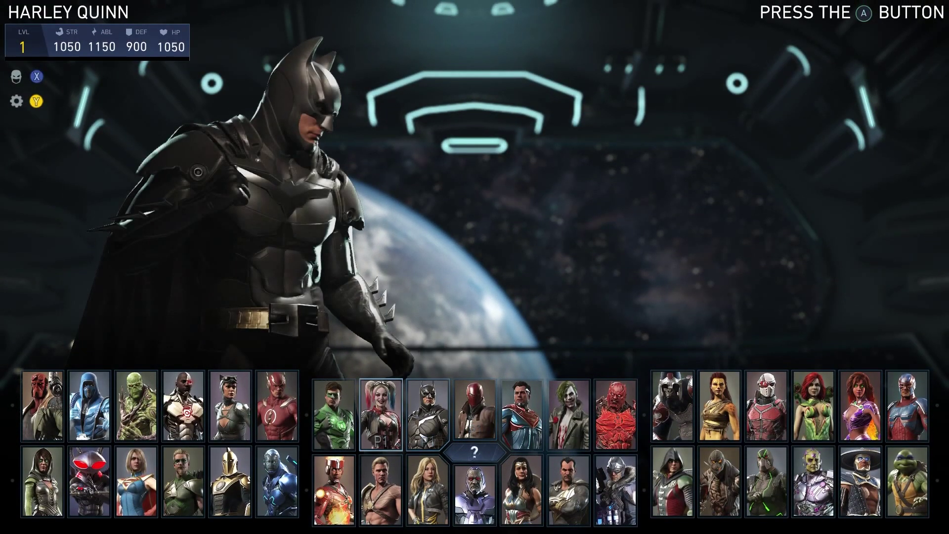
pyautogui.press('Left')
pyautogui.press('Left')
pyautogui.press('Left')
pyautogui.press('Left')
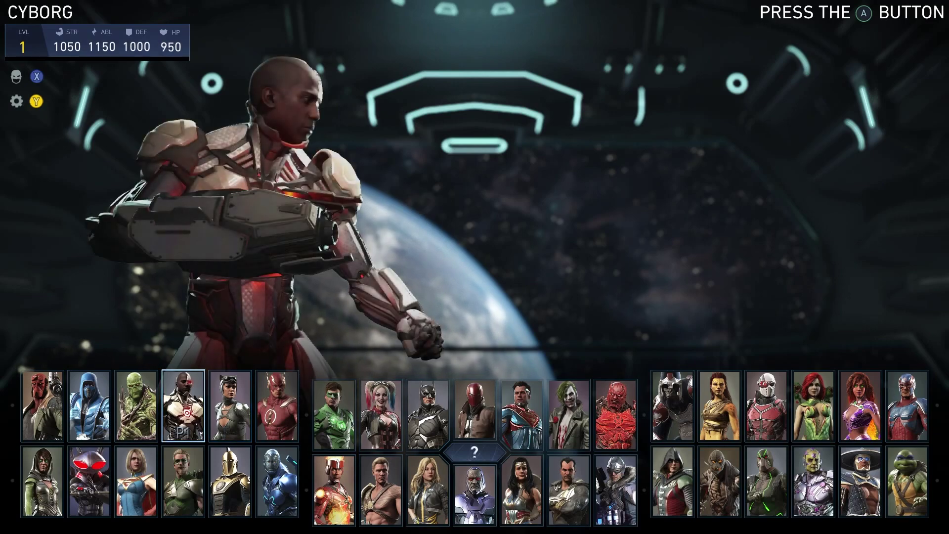
pyautogui.press('Down')
pyautogui.press('Left')
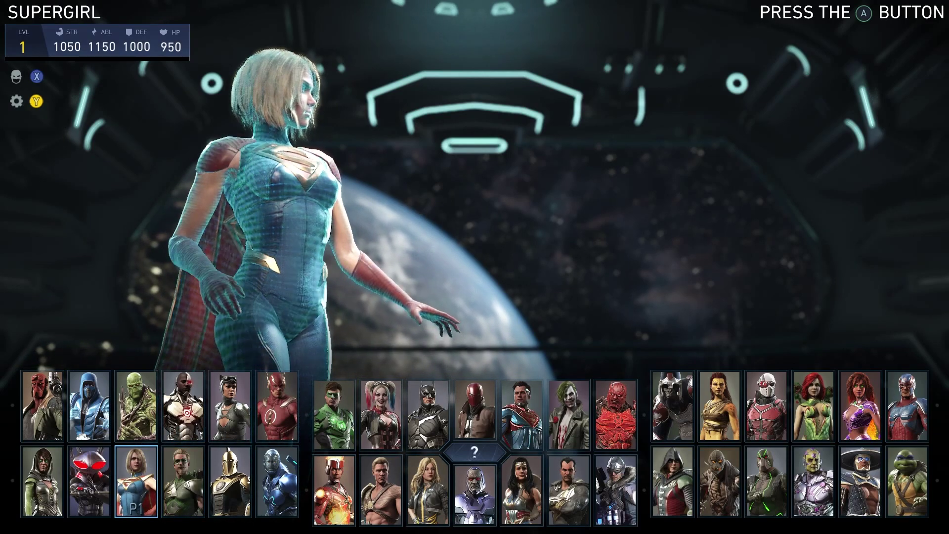
pyautogui.press('a')
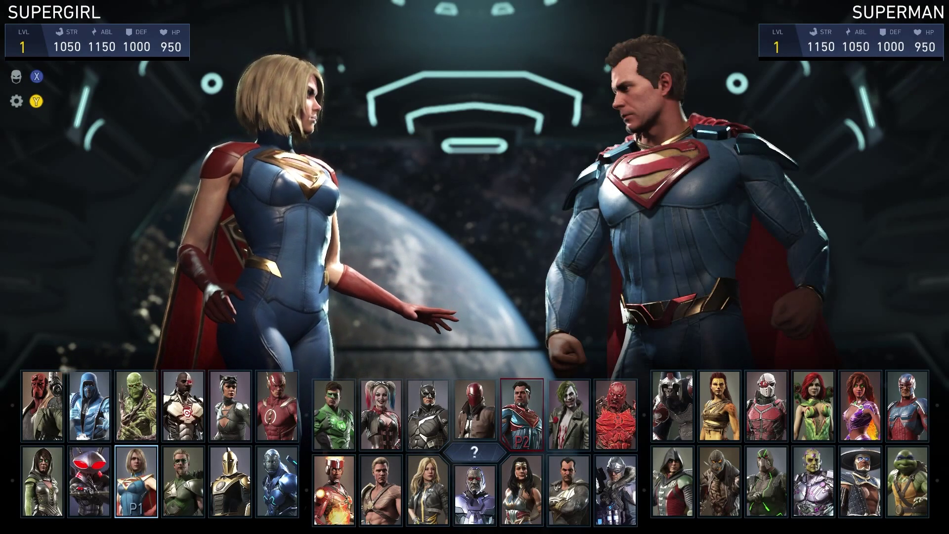
pyautogui.press('a')
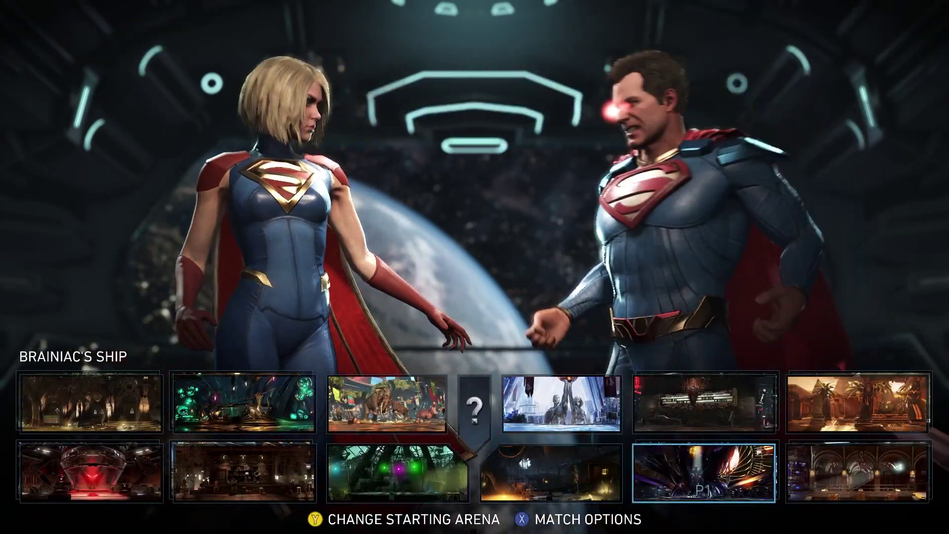
# - Choose Brainiac's Ship as the arena to start the Supergirl versus Superman fight
pyautogui.press('Return')
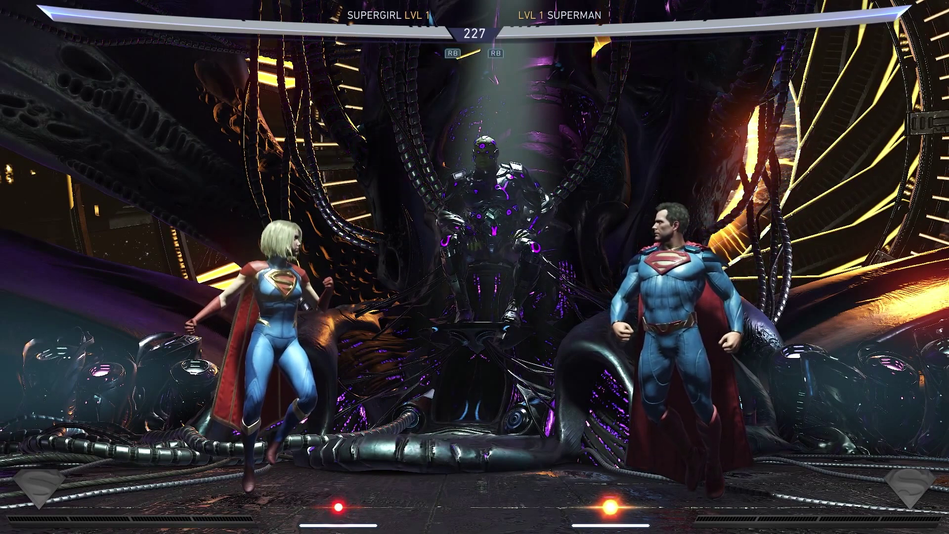
# - Pause the fight, quit to the main menu, and confirm closing Injustice 2
pyautogui.press('Escape')
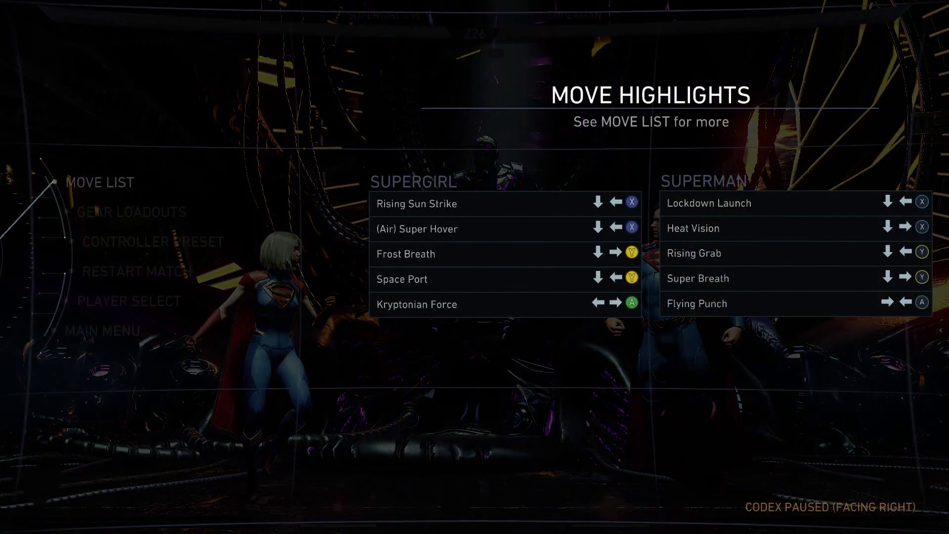
pyautogui.press('Down')
pyautogui.press('Down')
pyautogui.press('Down')
pyautogui.press('Down')
pyautogui.press('Down')
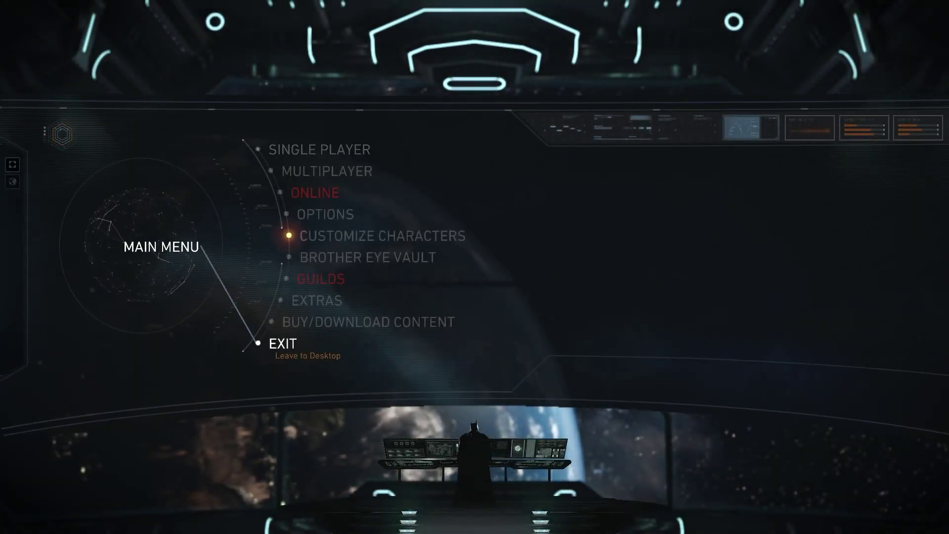
pyautogui.press('Return')
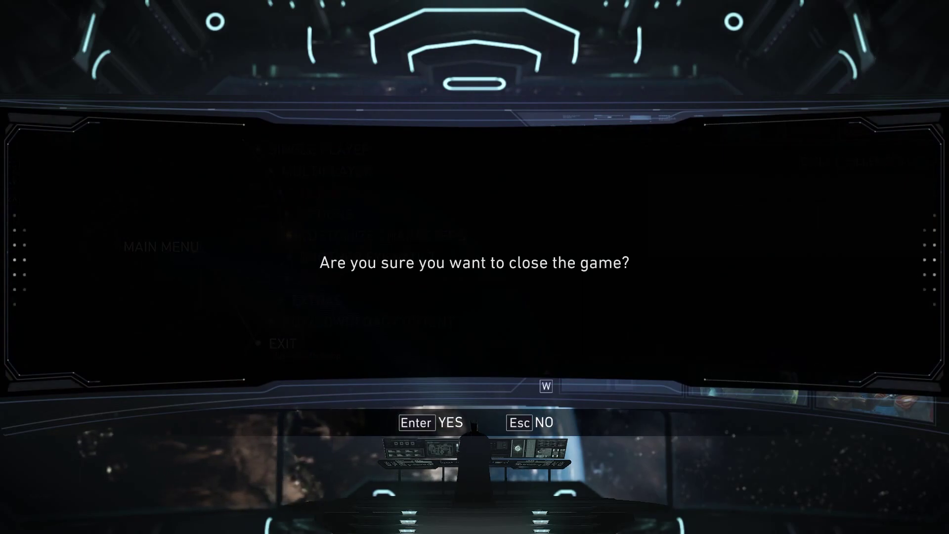
pyautogui.press('Return')
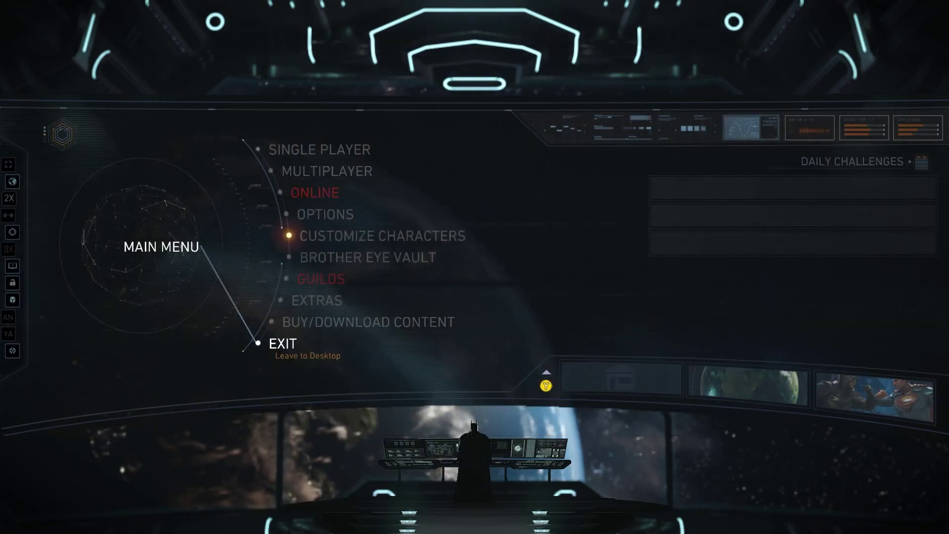